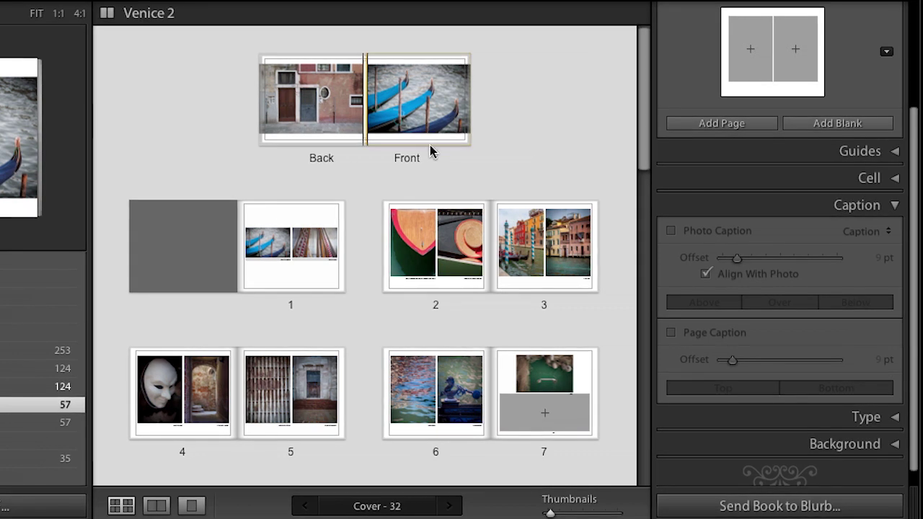
# Step: Zoom the gondola photo on the front cover to fill its entire cell
pyautogui.click(412, 126)
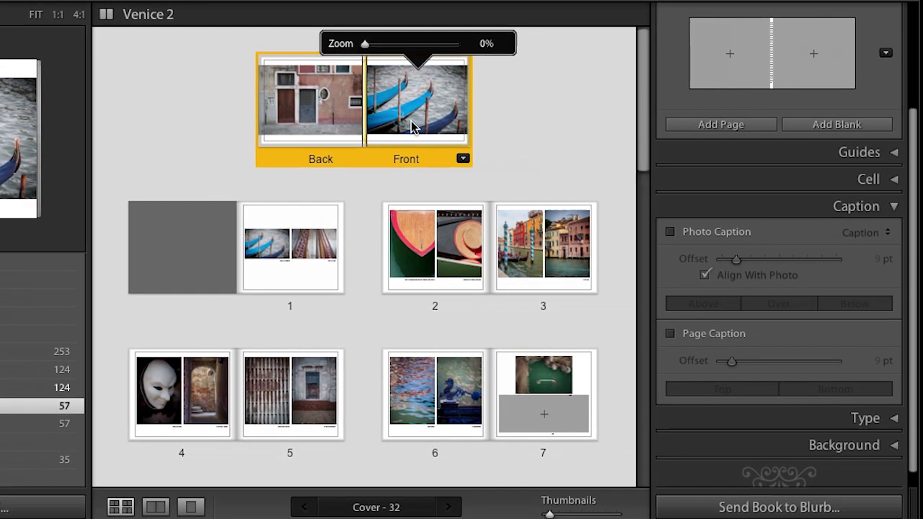
pyautogui.rightClick(412, 126)
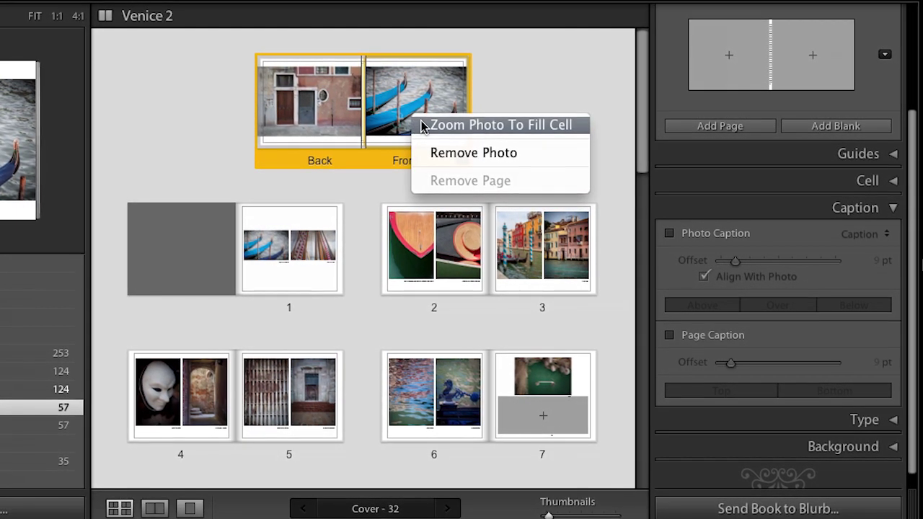
pyautogui.click(469, 125)
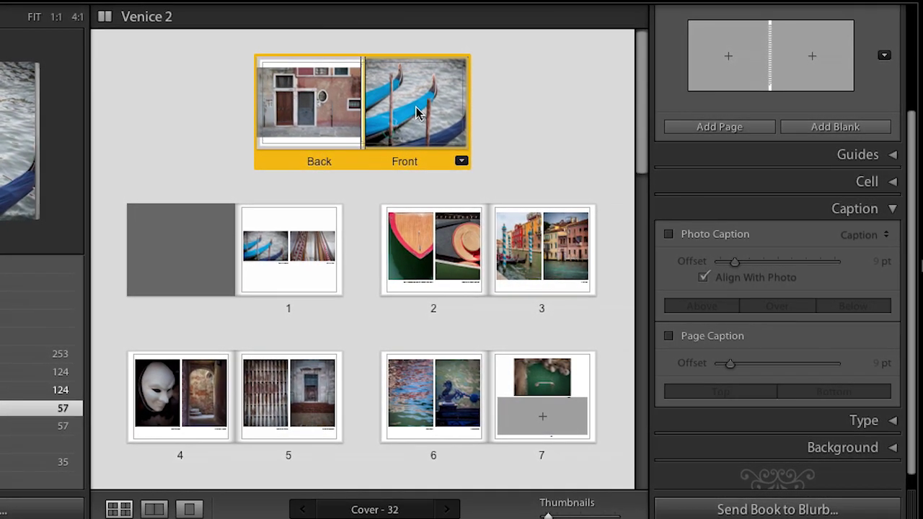
# Step: Show the cover spread alone and browse the Modify Cover layout options
pyautogui.doubleClick(416, 112)
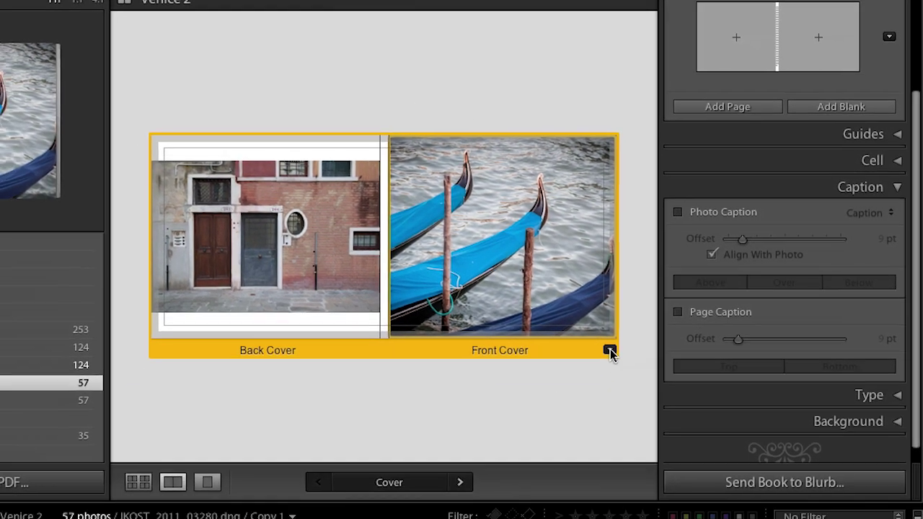
pyautogui.click(603, 372)
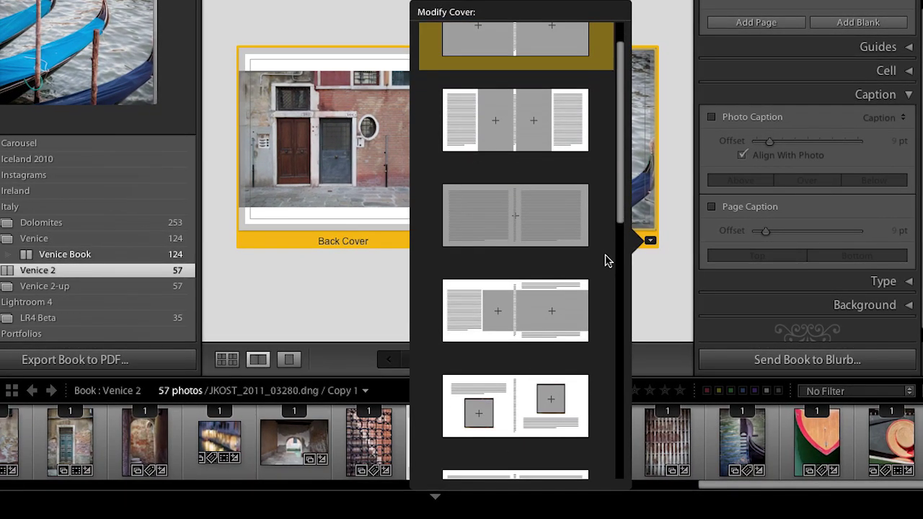
pyautogui.scroll(-10, 606, 261)
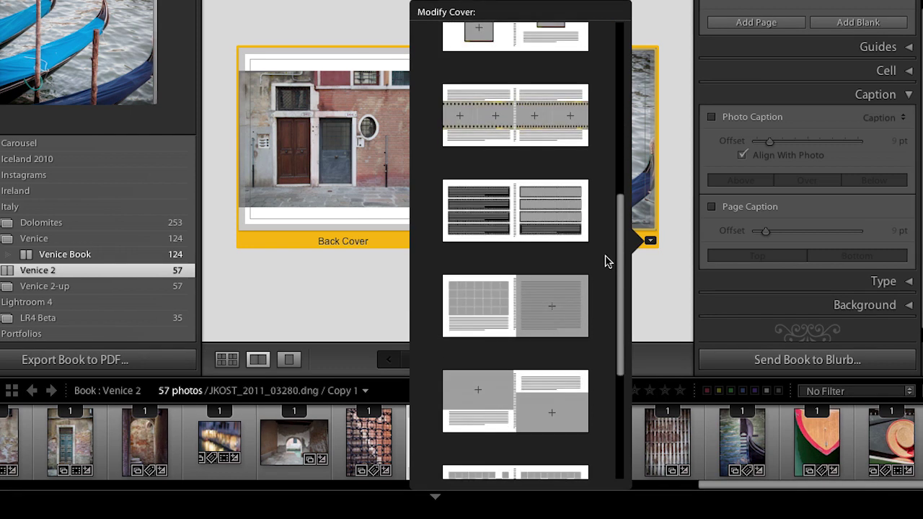
pyautogui.scroll(-6, 606, 262)
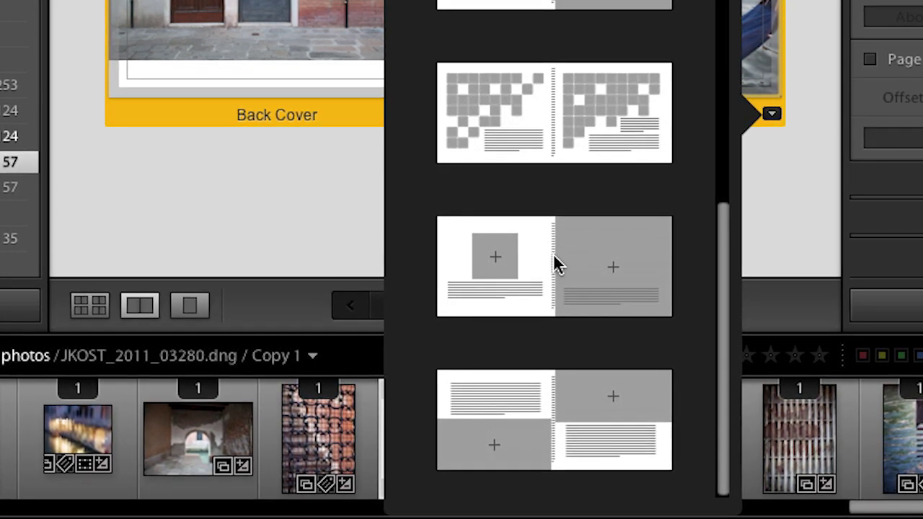
# Step: Apply the small-back-photo-with-caption cover layout and fill the front with the striped-oars photo
pyautogui.click(598, 266)
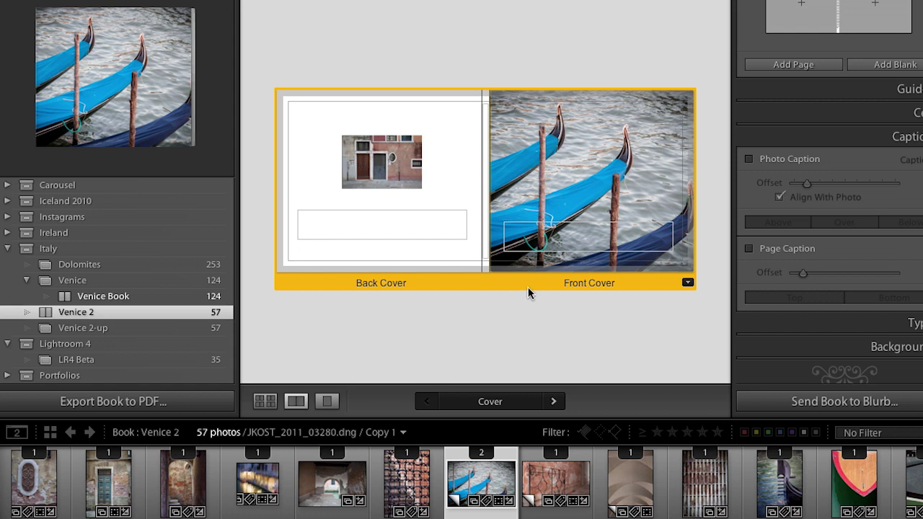
pyautogui.hscroll(5, 399, 483)
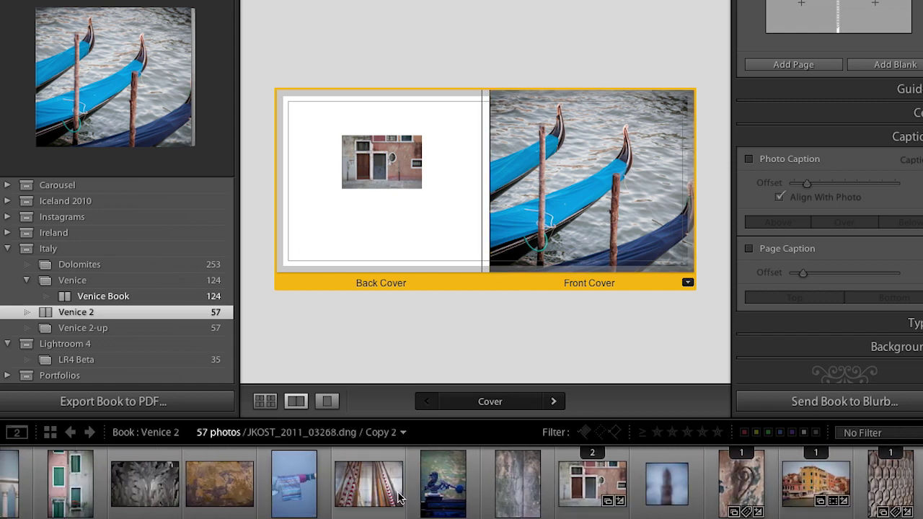
pyautogui.moveTo(372, 488); pyautogui.dragTo(535, 215)
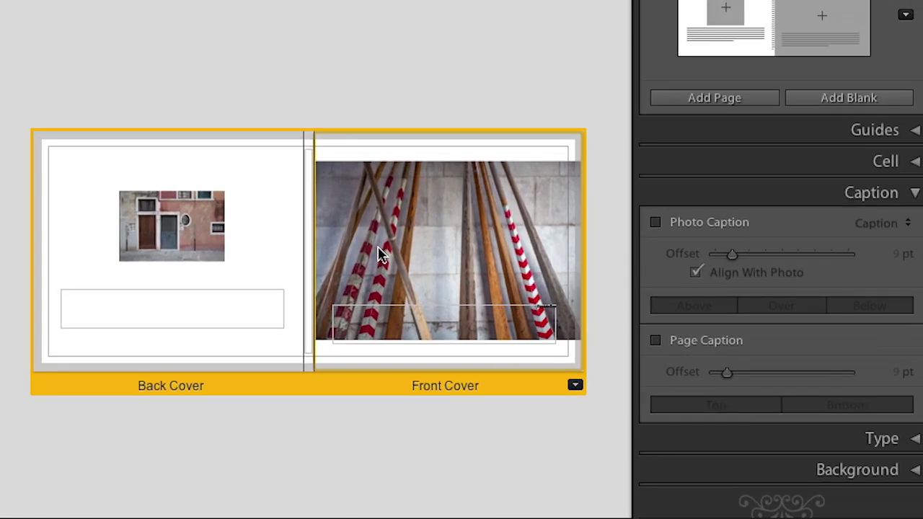
pyautogui.rightClick(381, 254)
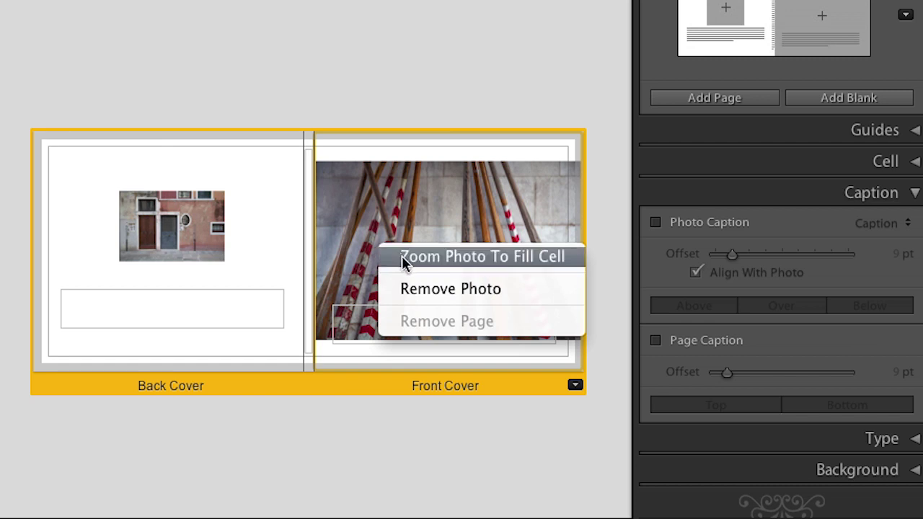
pyautogui.click(402, 259)
pyautogui.moveTo(402, 259); pyautogui.dragTo(421, 259)
pyautogui.click(432, 321)
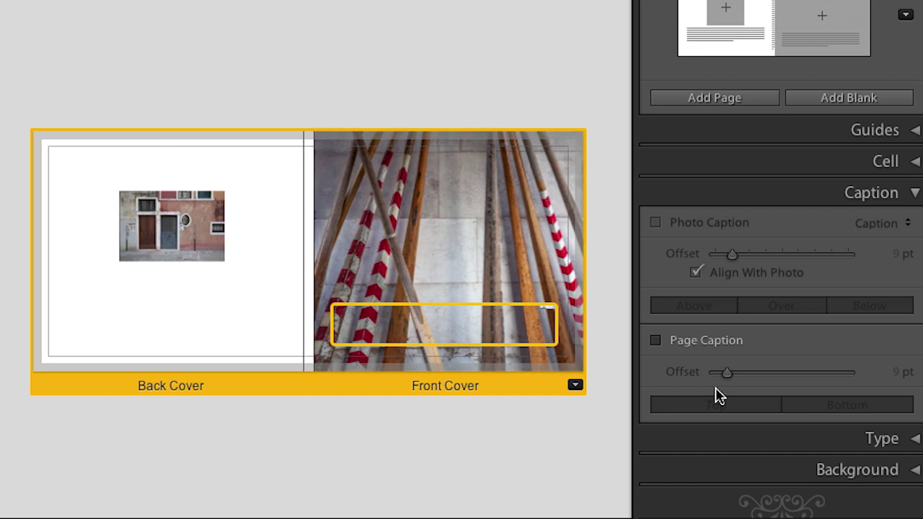
# Step: Center-align the 'venice, italy' caption and enlarge it to about 48.2 pt
pyautogui.click(787, 441)
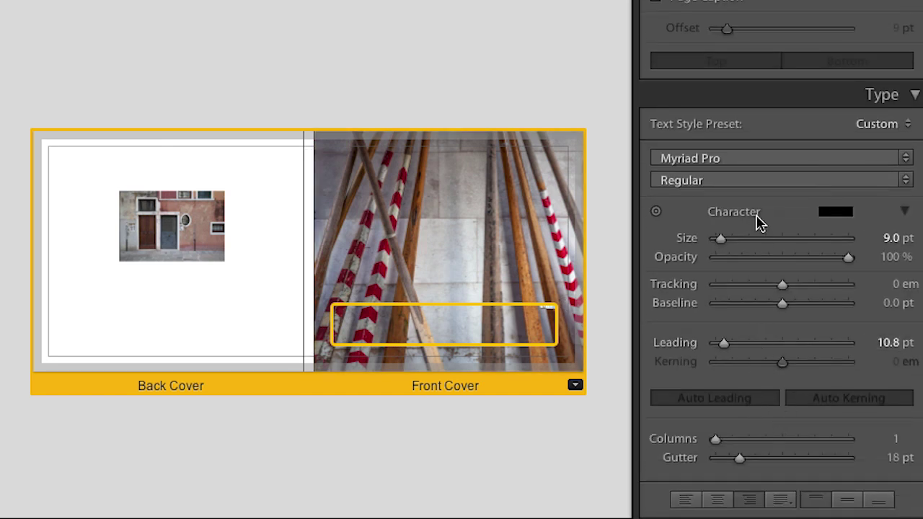
pyautogui.moveTo(723, 240); pyautogui.dragTo(776, 240)
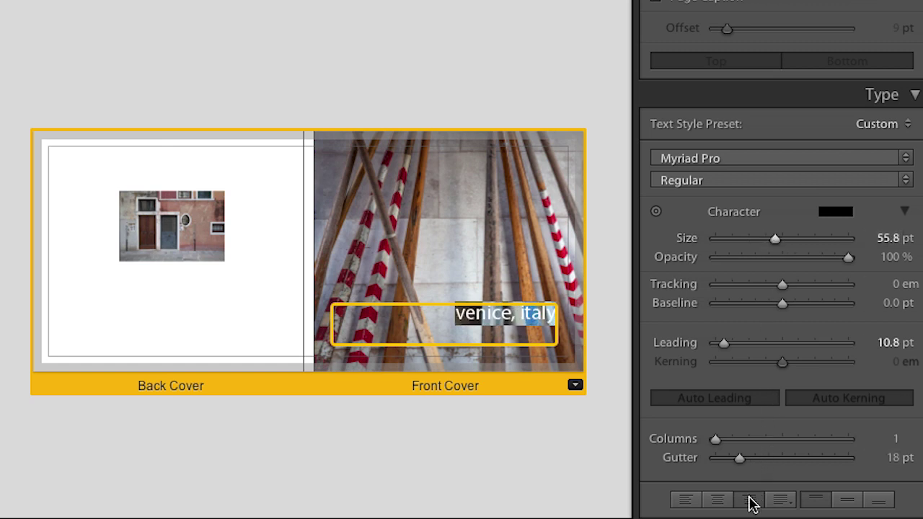
pyautogui.click(687, 501)
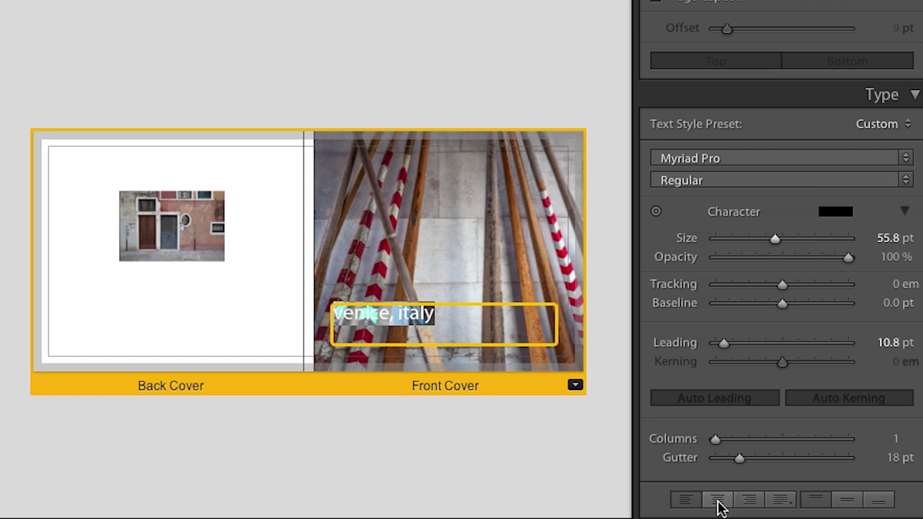
pyautogui.click(718, 501)
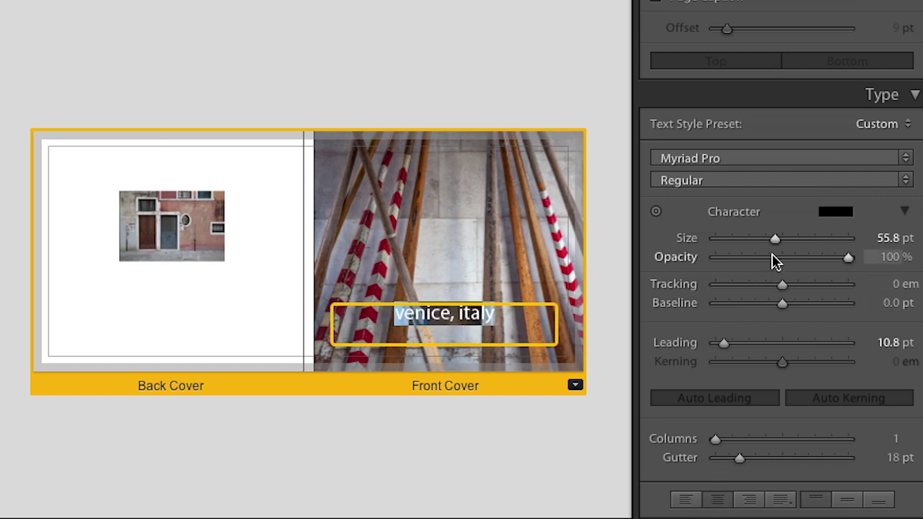
pyautogui.moveTo(774, 243)
pyautogui.mouseDown()
pyautogui.moveTo(756, 243)
pyautogui.moveTo(767, 244)
pyautogui.mouseUp()
pyautogui.scroll(5, 851, 309)
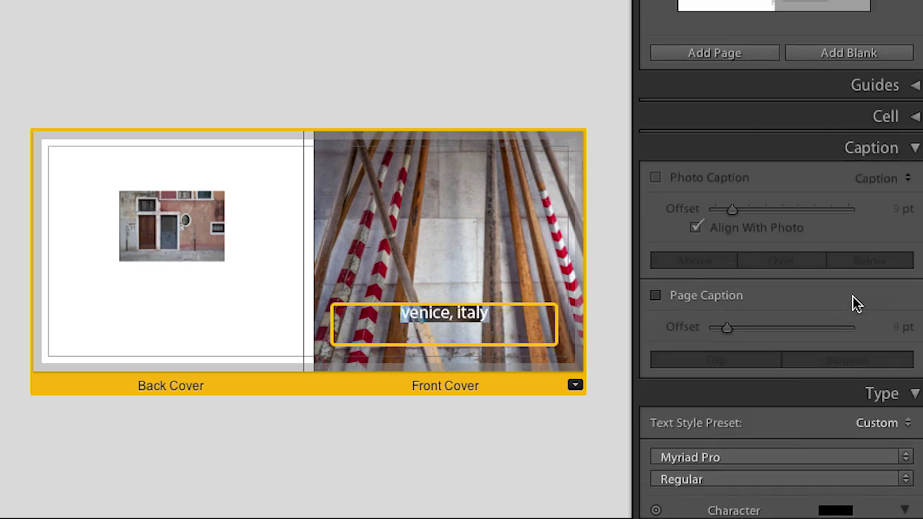
# Step: Give the 'venice, italy' caption cell 41 pt of top padding
pyautogui.click(862, 118)
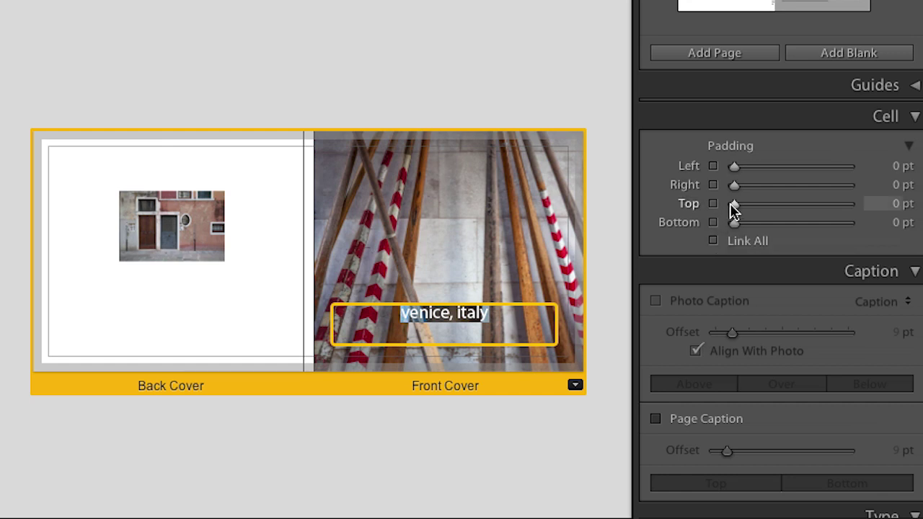
pyautogui.moveTo(734, 206); pyautogui.dragTo(782, 209)
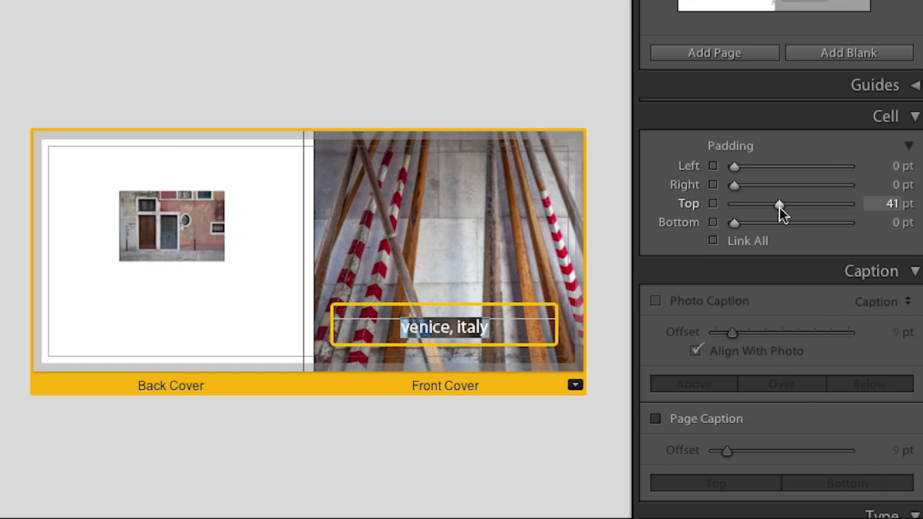
pyautogui.click(203, 234)
# Step: Zoom the back-cover photo to fill its cell and reposition it
pyautogui.rightClick(201, 236)
pyautogui.click(216, 239)
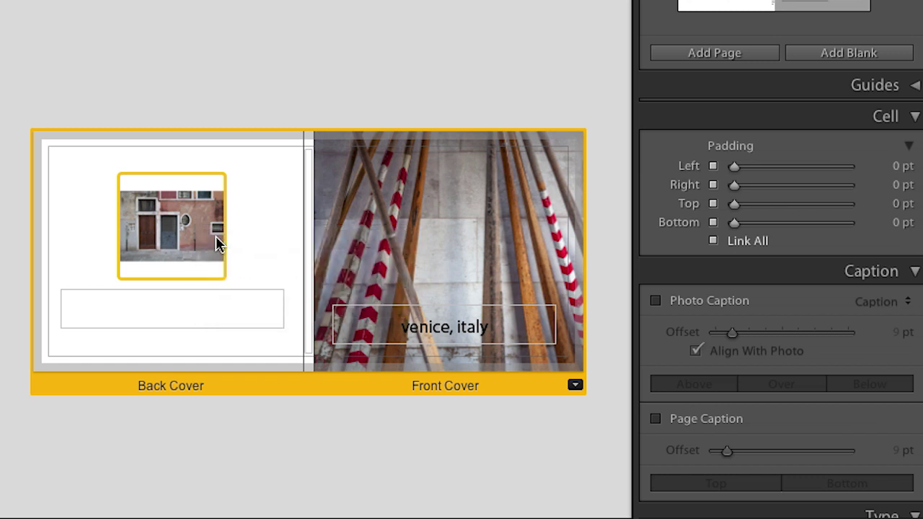
pyautogui.moveTo(198, 250); pyautogui.dragTo(210, 240)
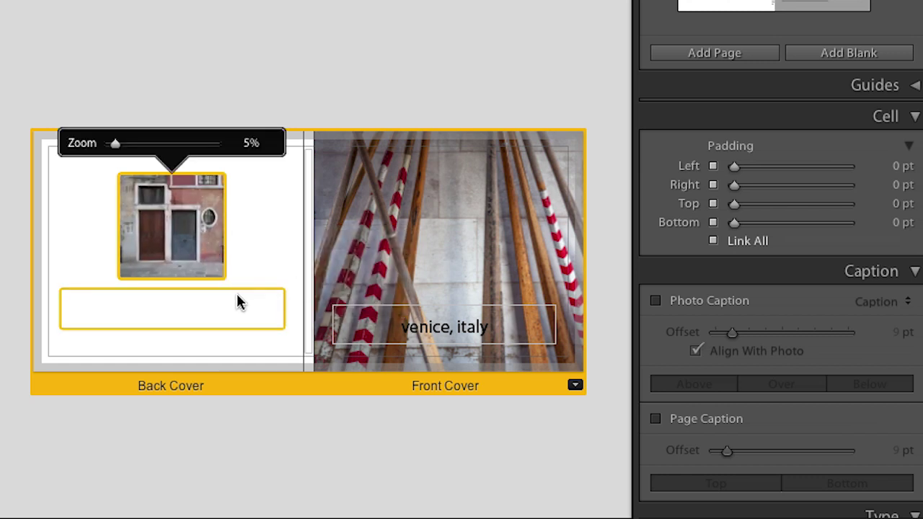
# Step: Paste paragraphs into the back caption and set them to 8.2 pt, left-aligned
pyautogui.click(177, 310)
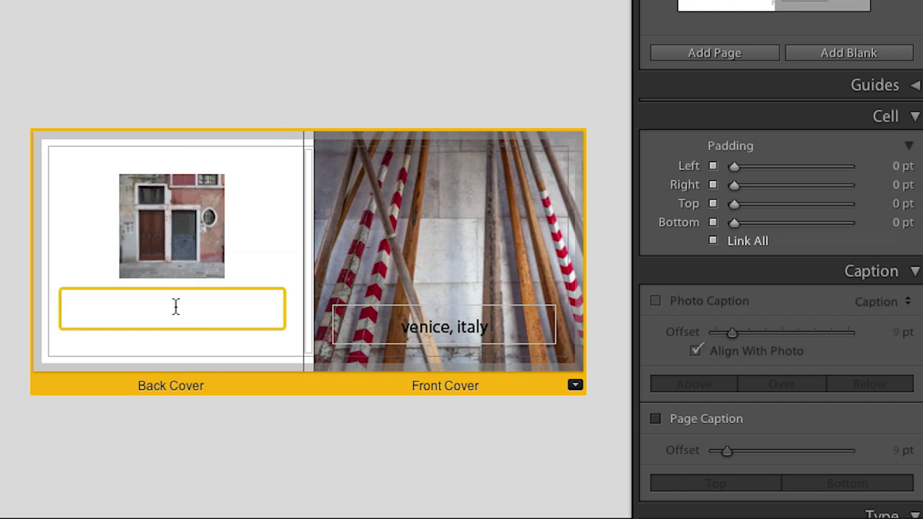
pyautogui.hotkey('ctrl', 'v')
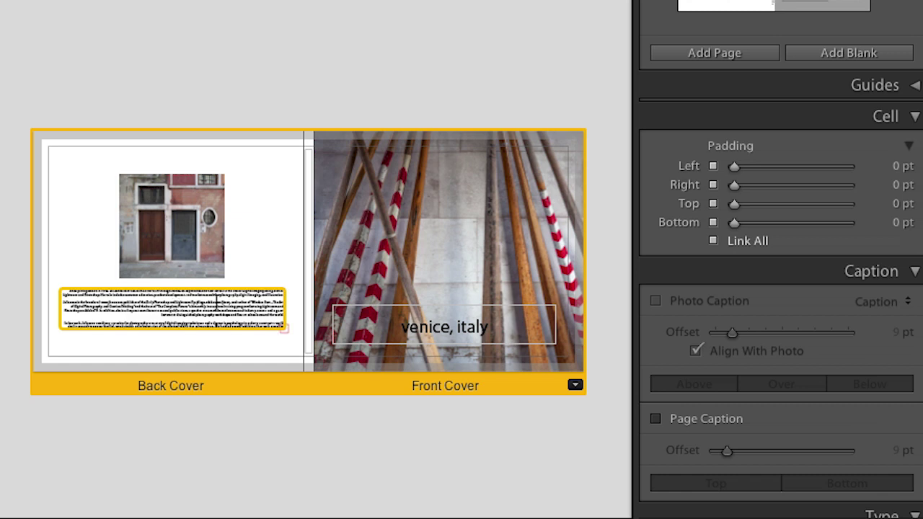
pyautogui.hotkey('ctrl', 'a')
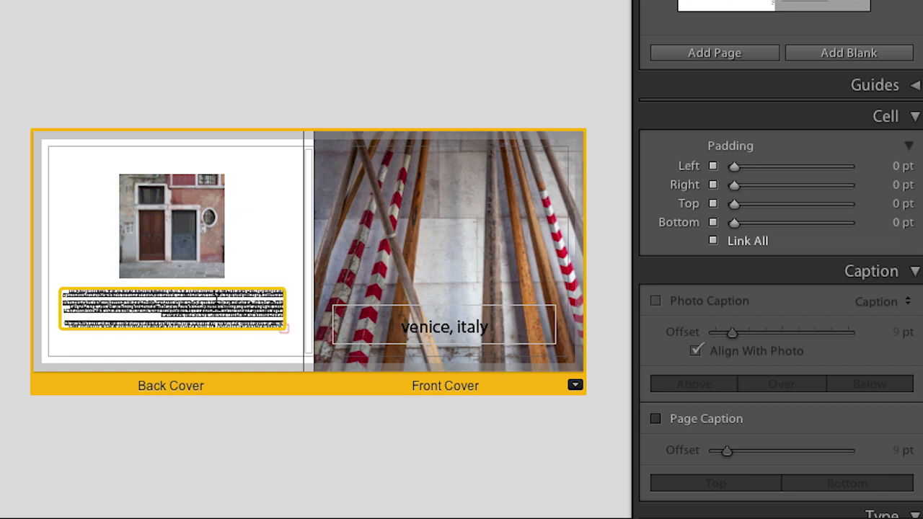
pyautogui.scroll(-5, 697, 358)
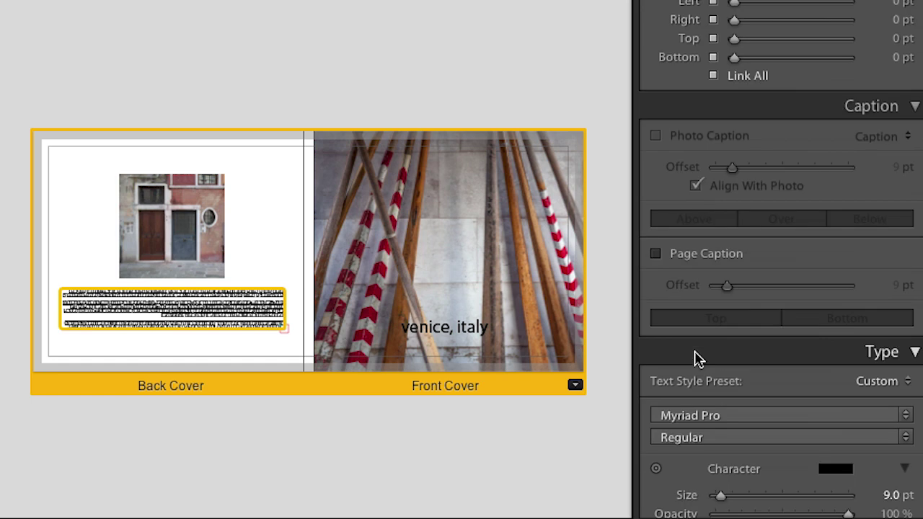
pyautogui.scroll(-6, 697, 359)
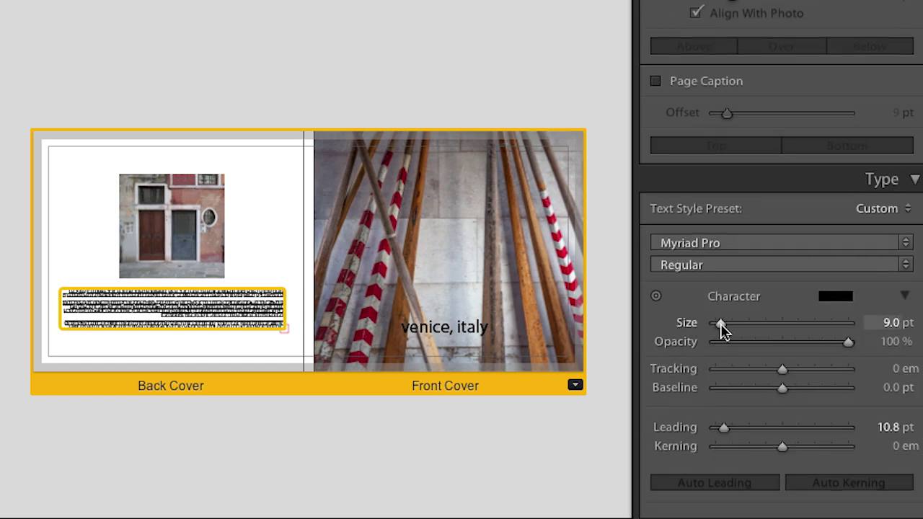
pyautogui.moveTo(720, 324); pyautogui.dragTo(718, 324)
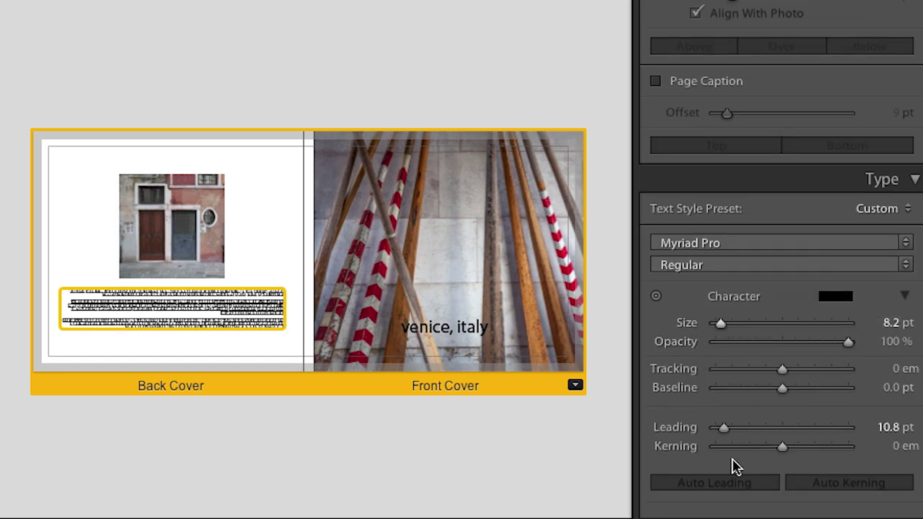
pyautogui.scroll(-3, 730, 459)
pyautogui.click(686, 475)
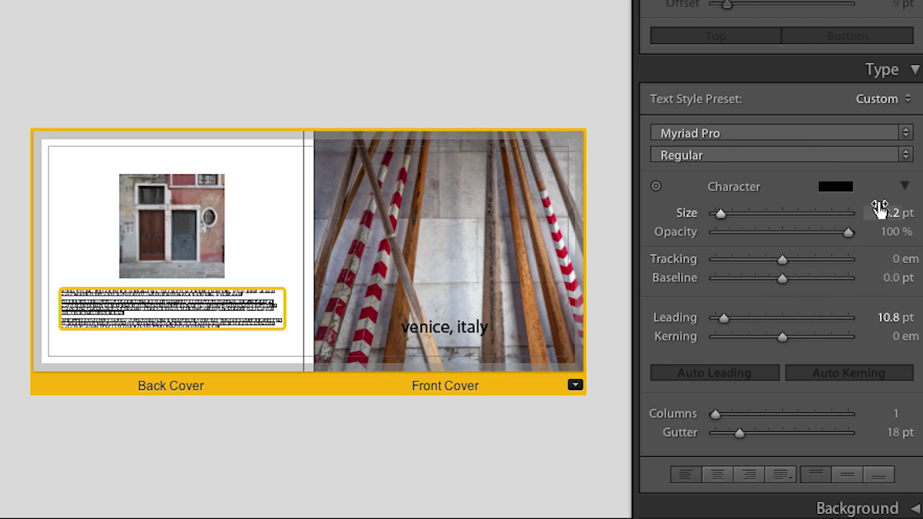
# Step: Flow the back-cover text into 2 columns with a 30 pt gutter and 9.8 pt leading
pyautogui.click(906, 188)
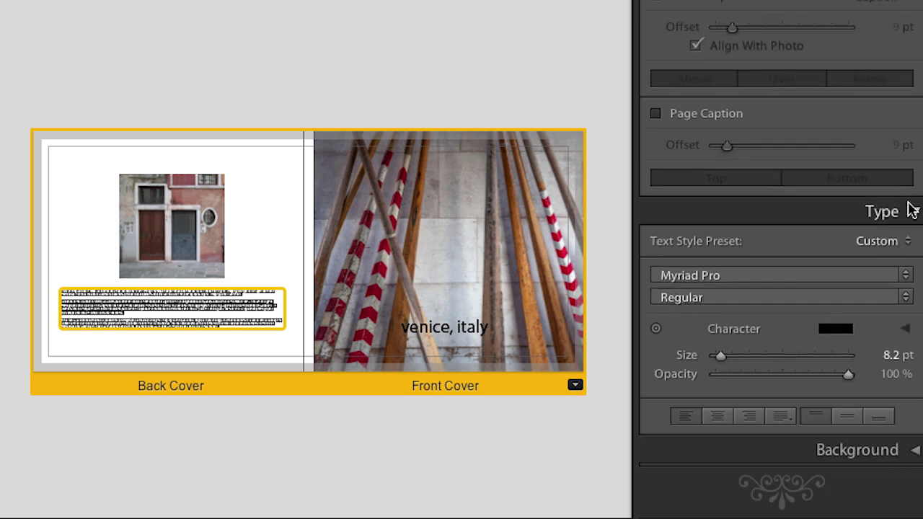
pyautogui.click(907, 331)
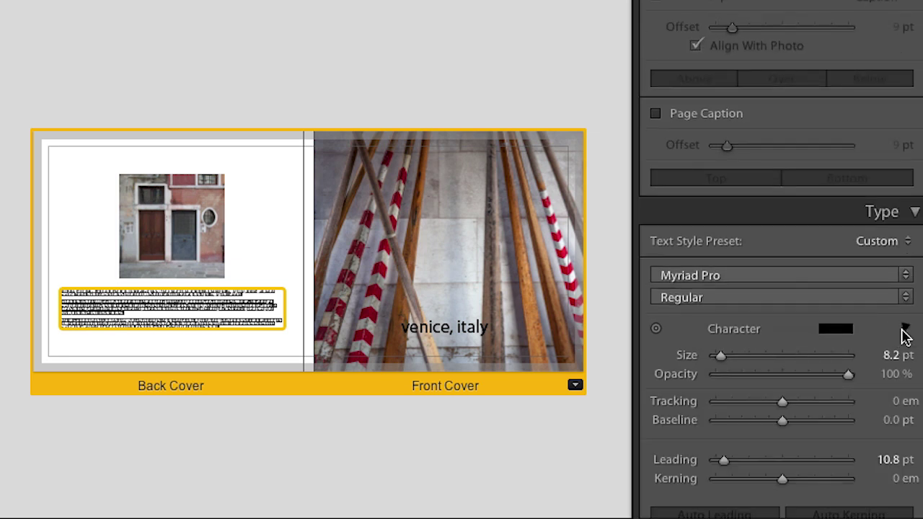
pyautogui.scroll(-5, 894, 330)
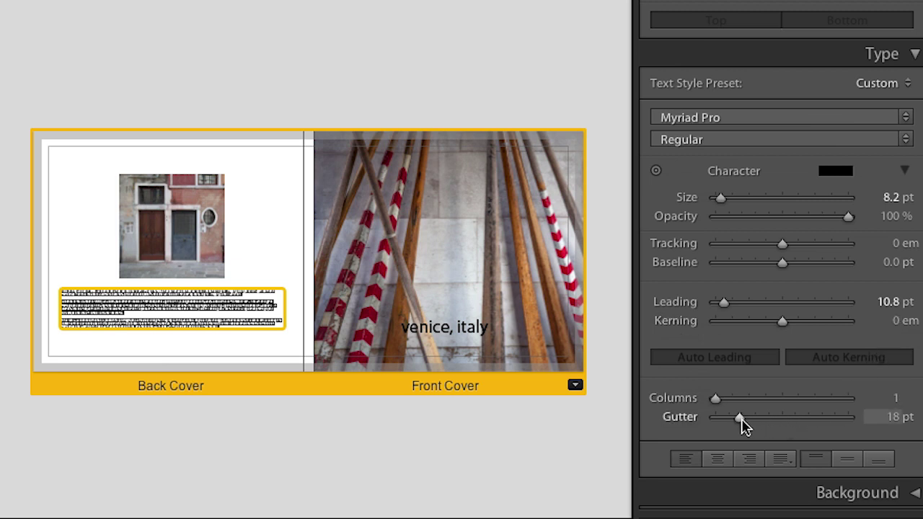
pyautogui.moveTo(716, 399); pyautogui.dragTo(756, 418)
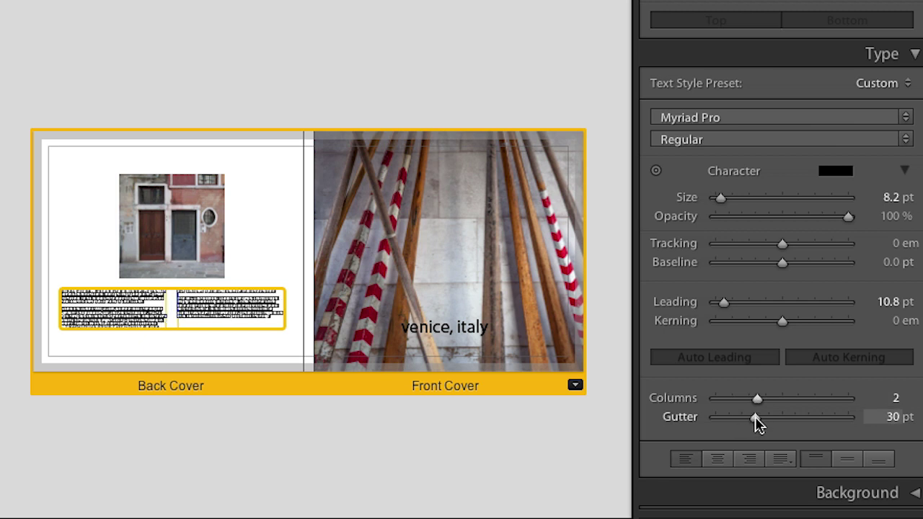
pyautogui.click(227, 343)
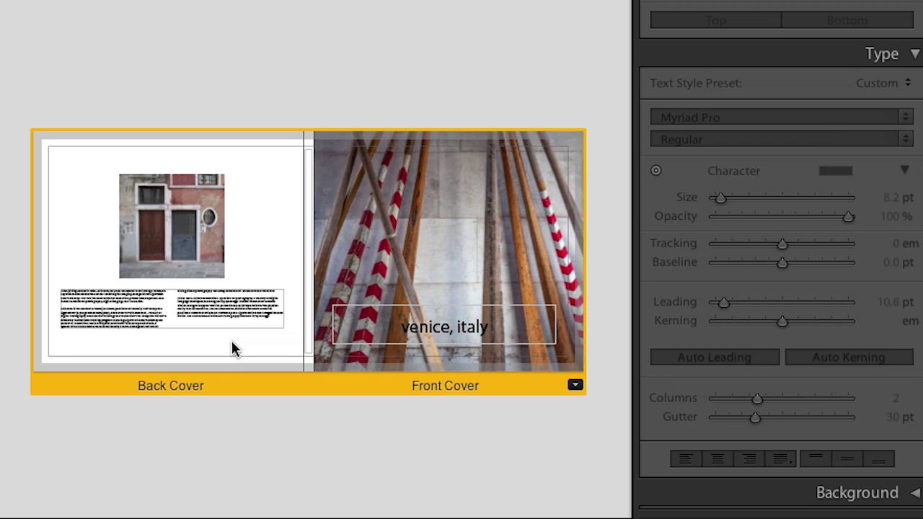
pyautogui.click(268, 295)
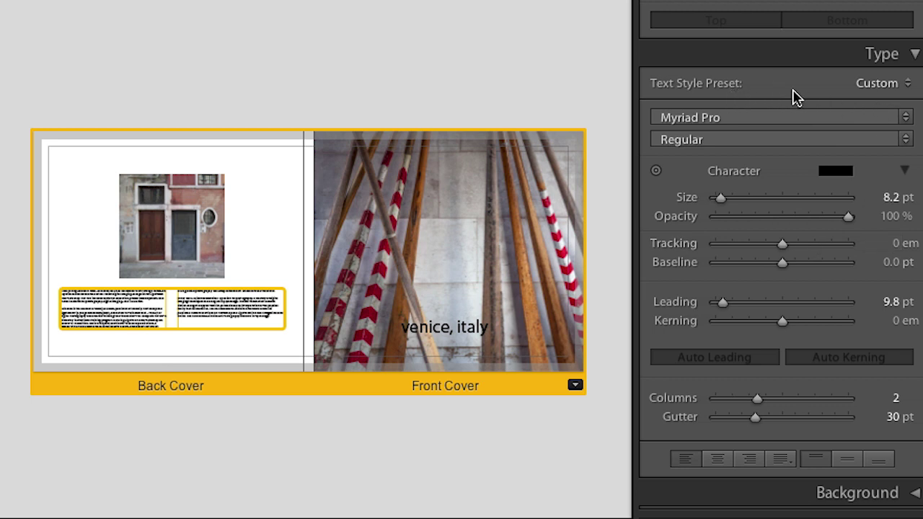
# Step: Keep the Custom text style preset and switch to the multi-page grid view
pyautogui.click(876, 86)
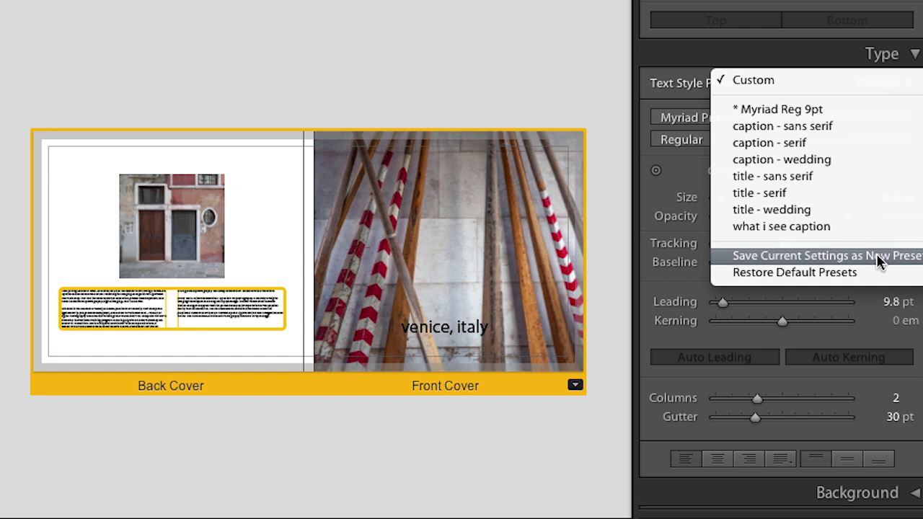
pyautogui.click(627, 253)
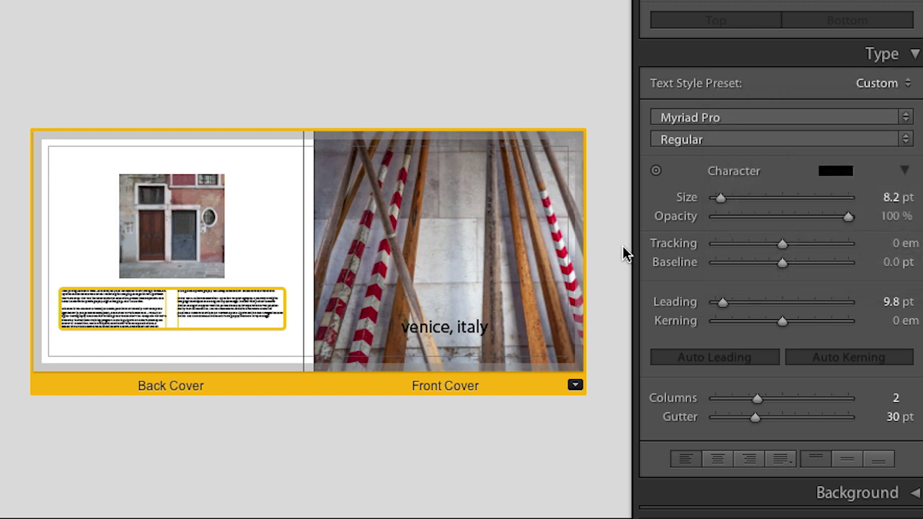
pyautogui.click(870, 83)
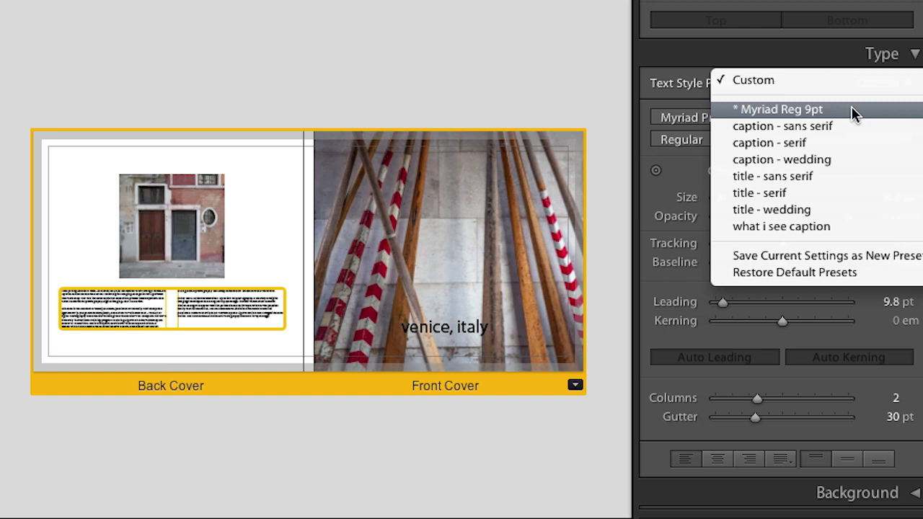
pyautogui.click(562, 109)
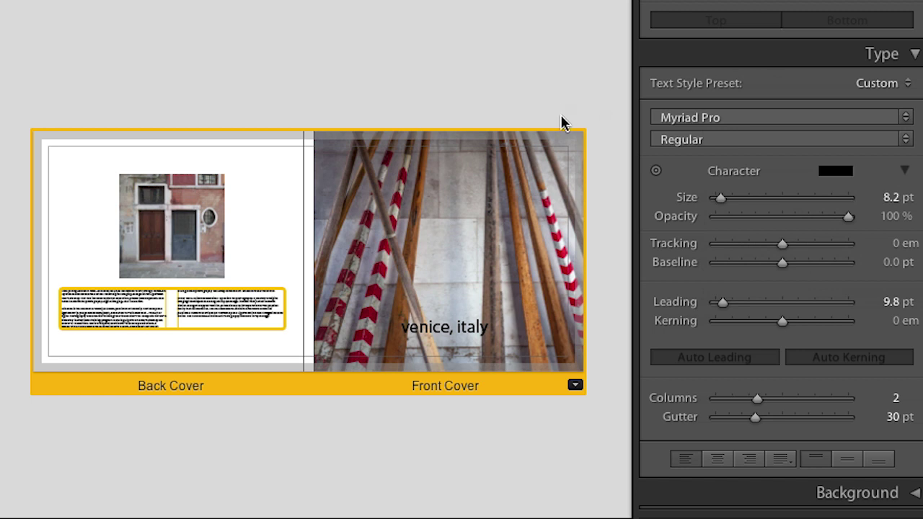
pyautogui.hotkey('ctrl', 'e')
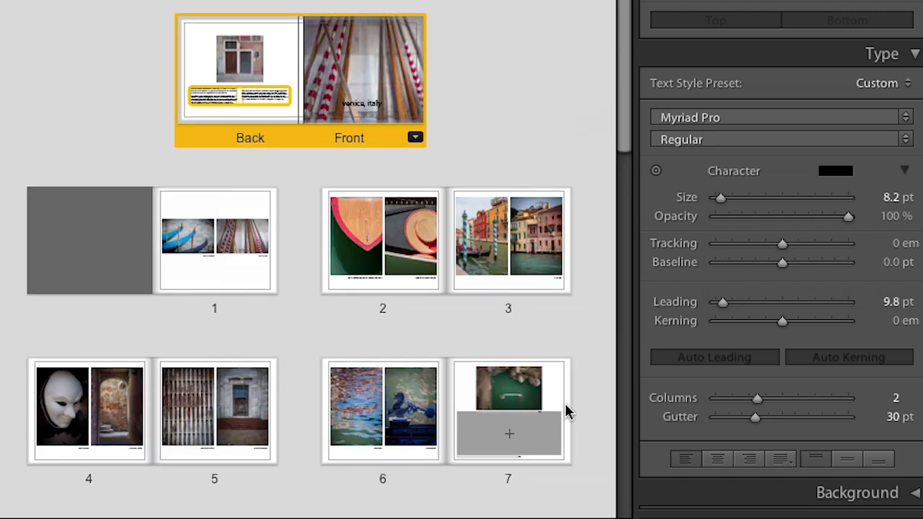
# Step: Give page 7 a 1 Photo layout with the floats photo zoomed to fill and reframed
pyautogui.click(546, 435)
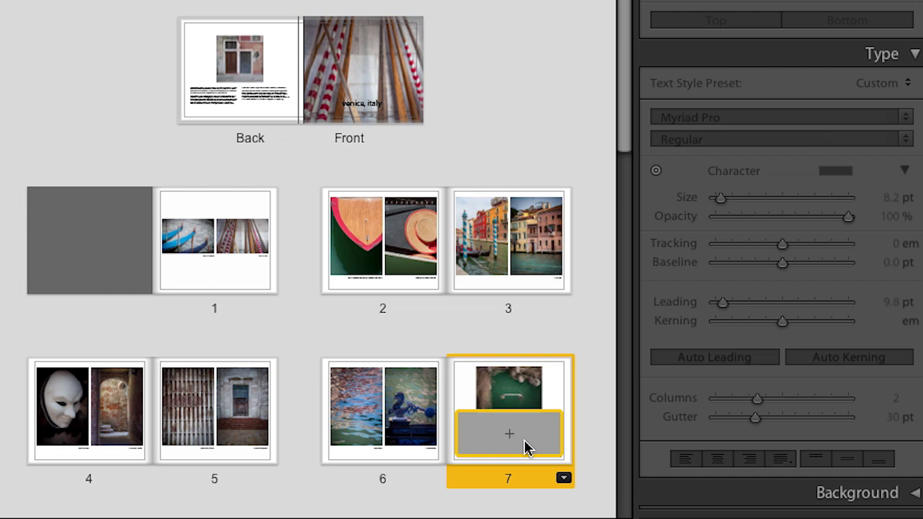
pyautogui.click(563, 480)
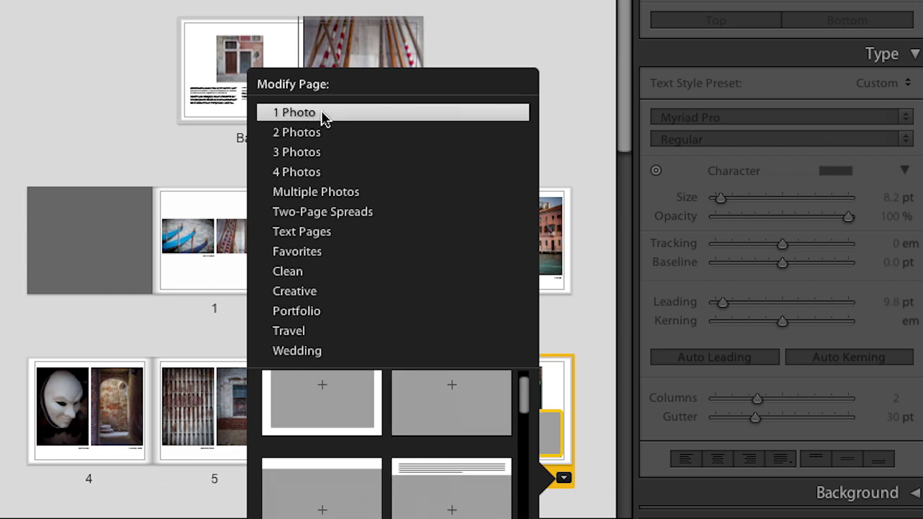
pyautogui.click(344, 410)
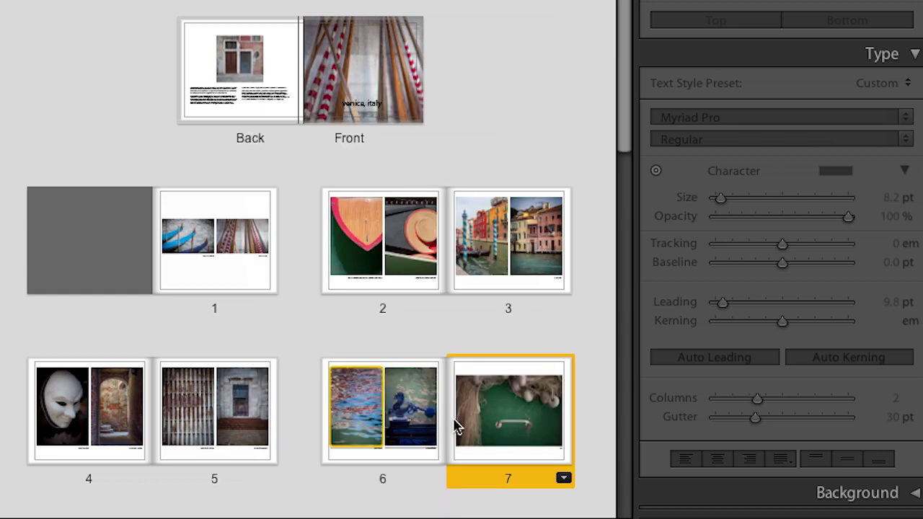
pyautogui.rightClick(493, 408)
pyautogui.click(506, 420)
pyautogui.moveTo(508, 425); pyautogui.dragTo(501, 426)
pyautogui.click(354, 336)
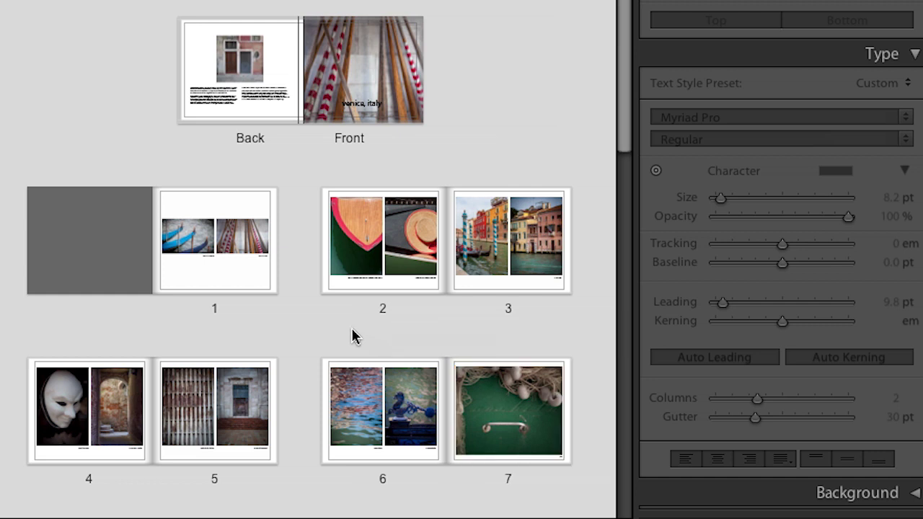
# Step: Apply a 4 Photos template to page 16 and view it as a spread with page 17
pyautogui.scroll(-5, 354, 336)
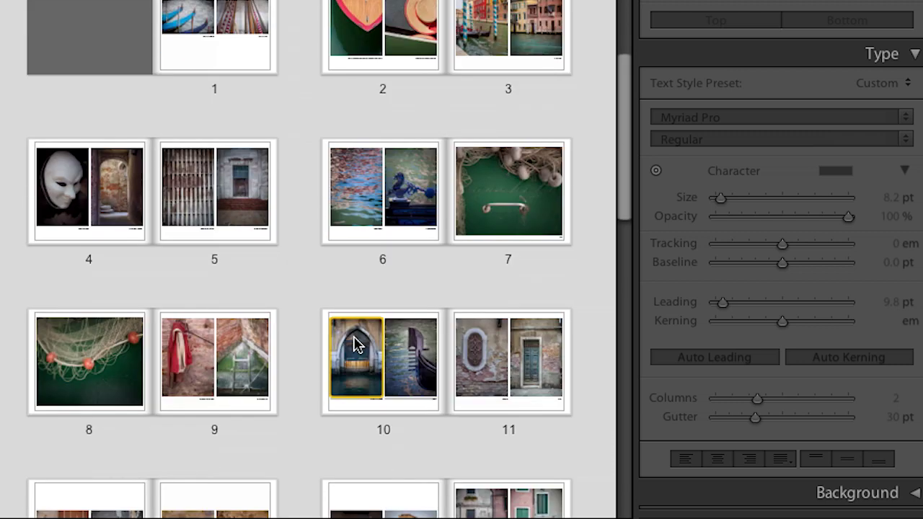
pyautogui.scroll(-7, 354, 347)
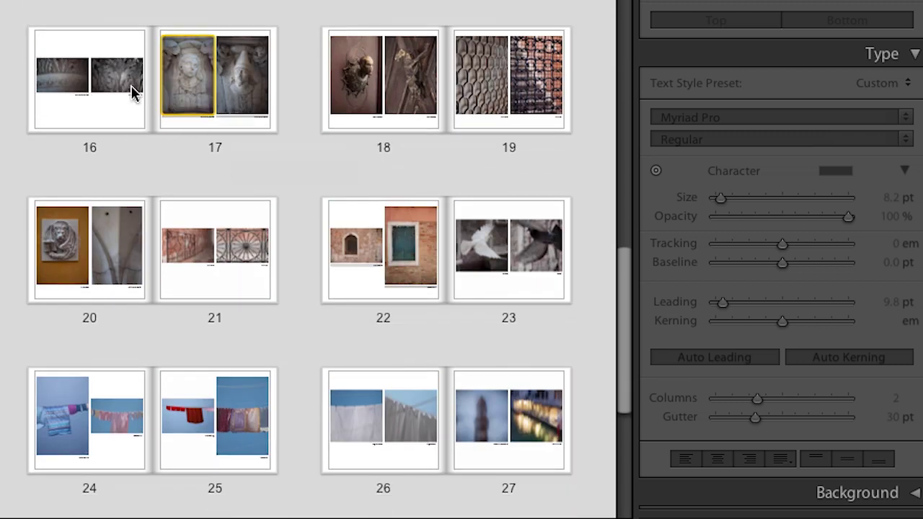
pyautogui.click(137, 134)
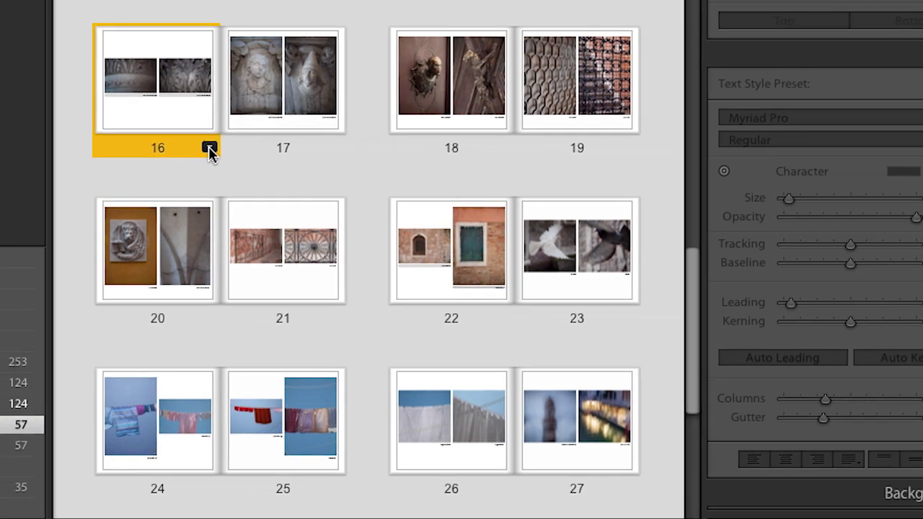
pyautogui.click(141, 148)
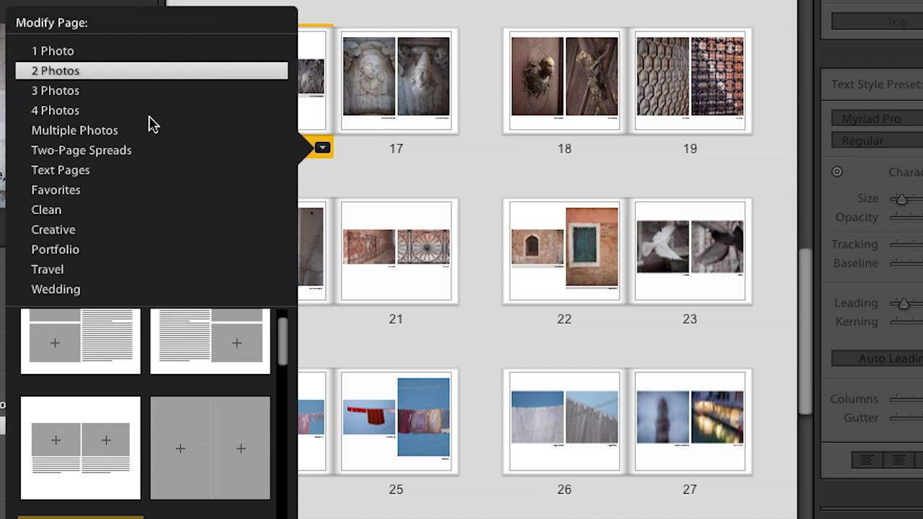
pyautogui.click(71, 113)
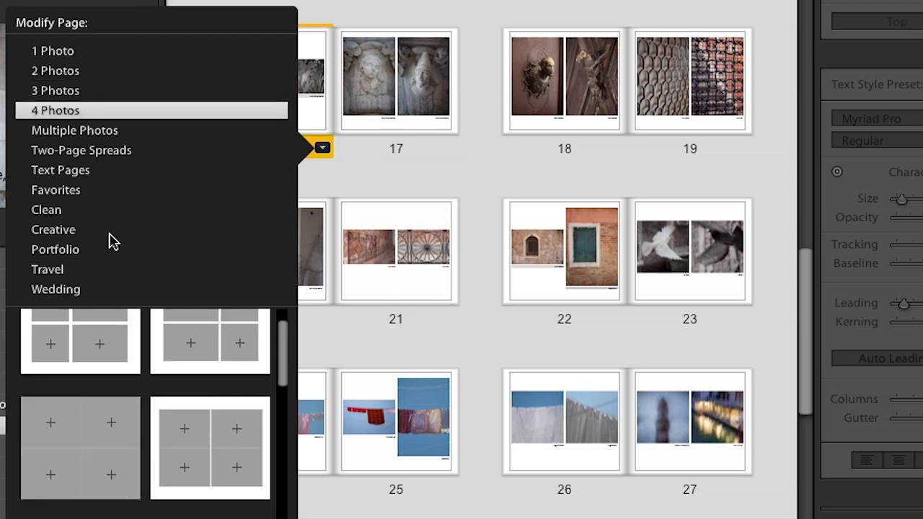
pyautogui.scroll(2, 119, 364)
pyautogui.scroll(-2, 119, 365)
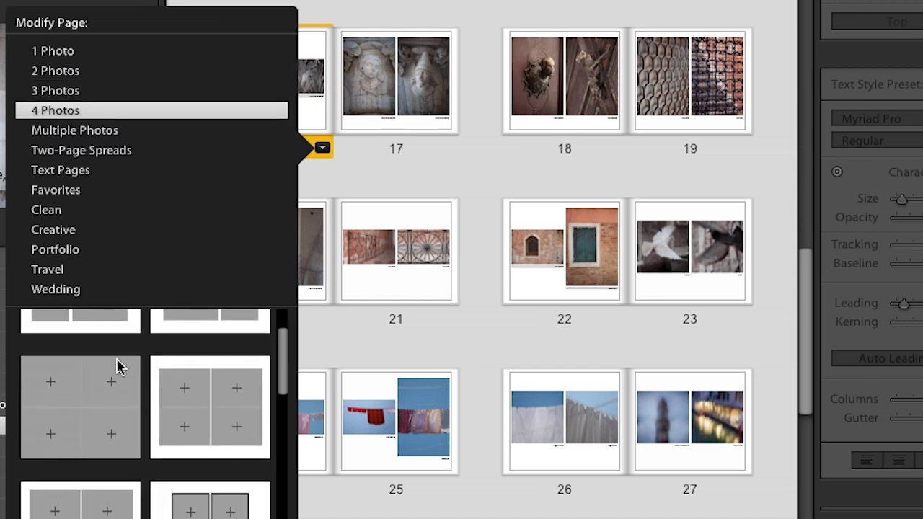
pyautogui.click(99, 402)
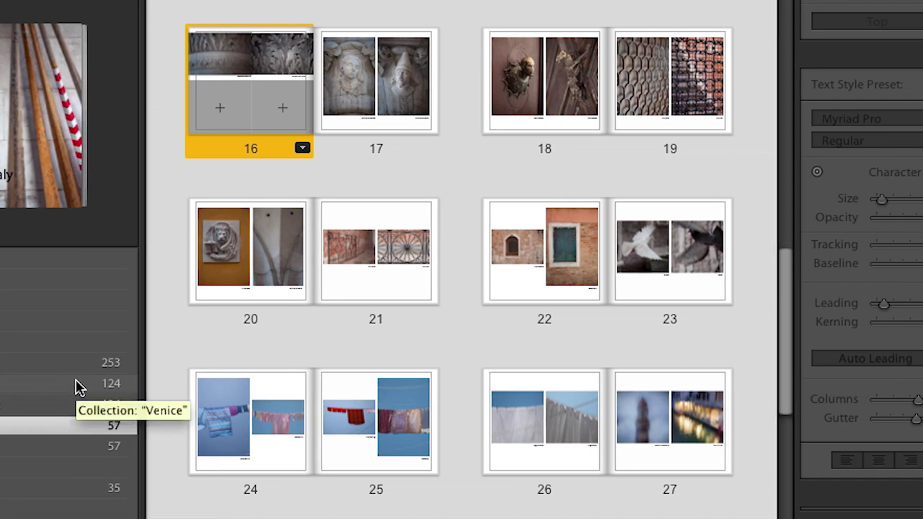
pyautogui.hotkey('ctrl', 'r')
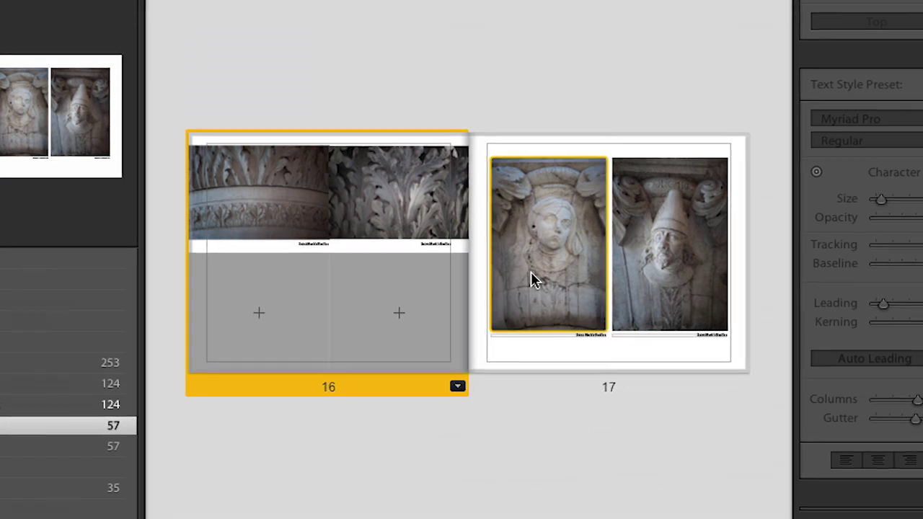
# Step: Move page 17's two statue photos into page 16's lower cells and remove the emptied page 17
pyautogui.click(542, 238)
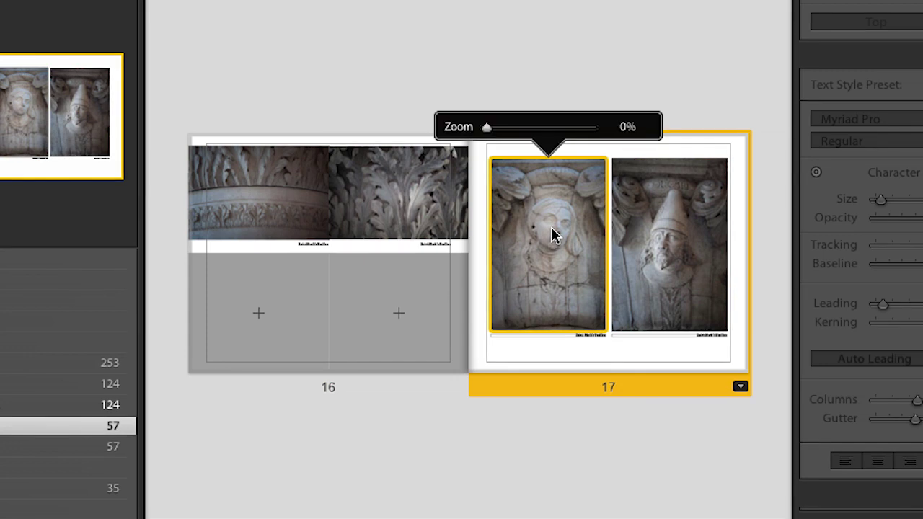
pyautogui.moveTo(526, 262); pyautogui.dragTo(288, 303)
pyautogui.moveTo(651, 260); pyautogui.dragTo(406, 319)
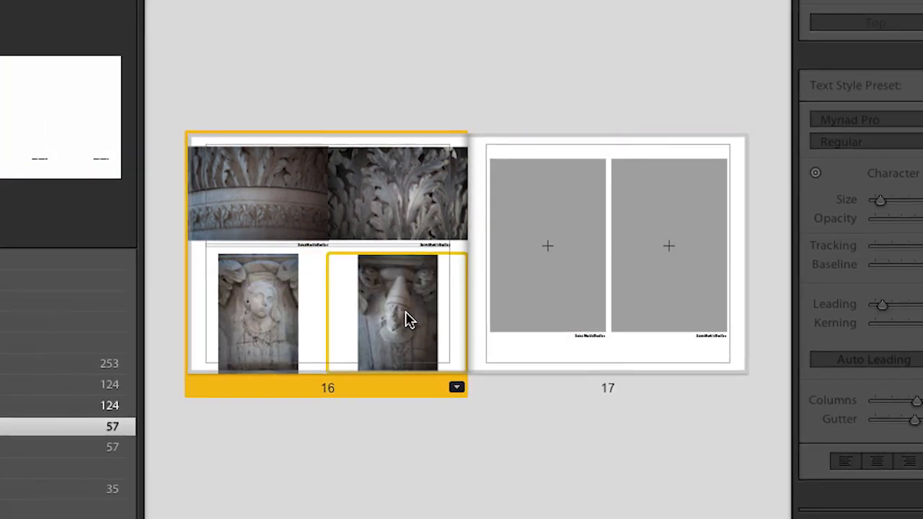
pyautogui.rightClick(655, 354)
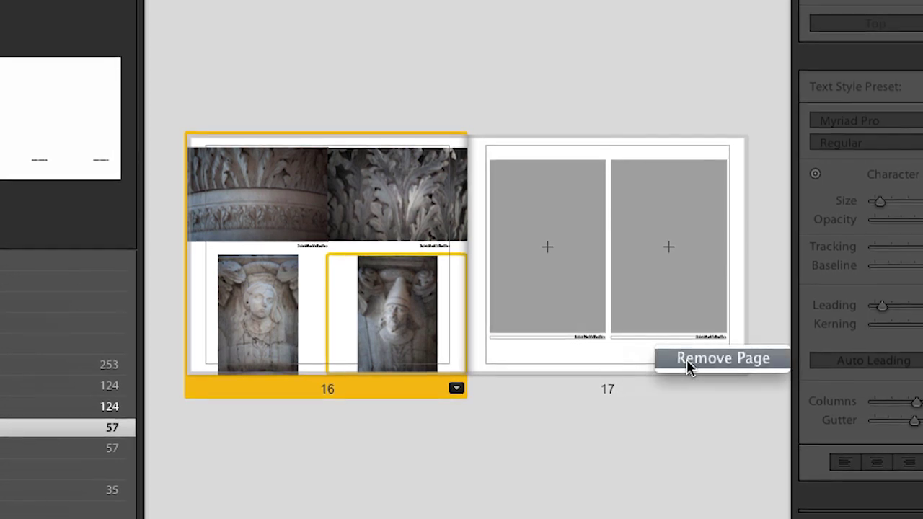
pyautogui.click(686, 360)
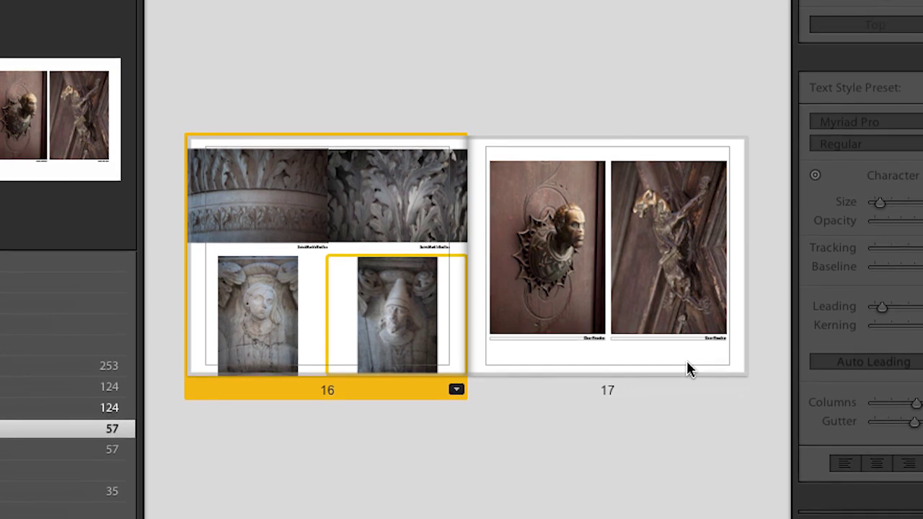
# Step: Zoom page 16's photos so they fill their cells
pyautogui.click(278, 313)
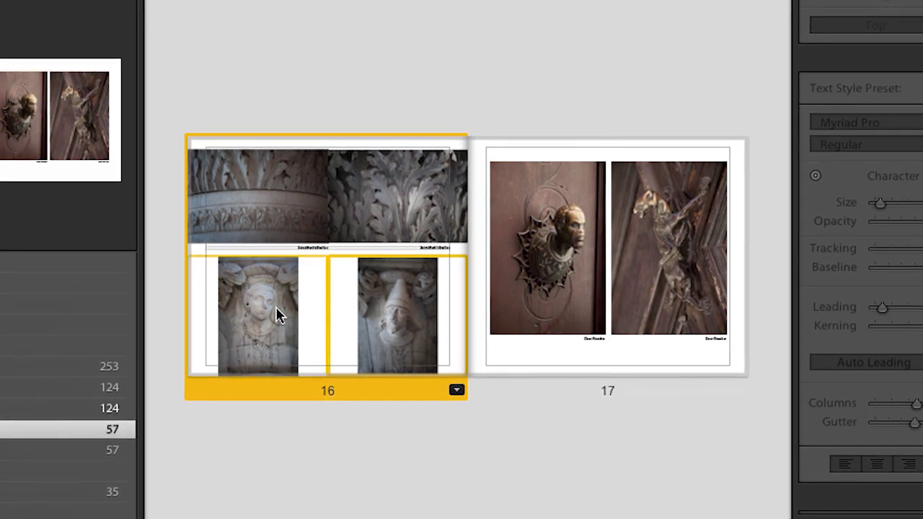
pyautogui.click(264, 195)
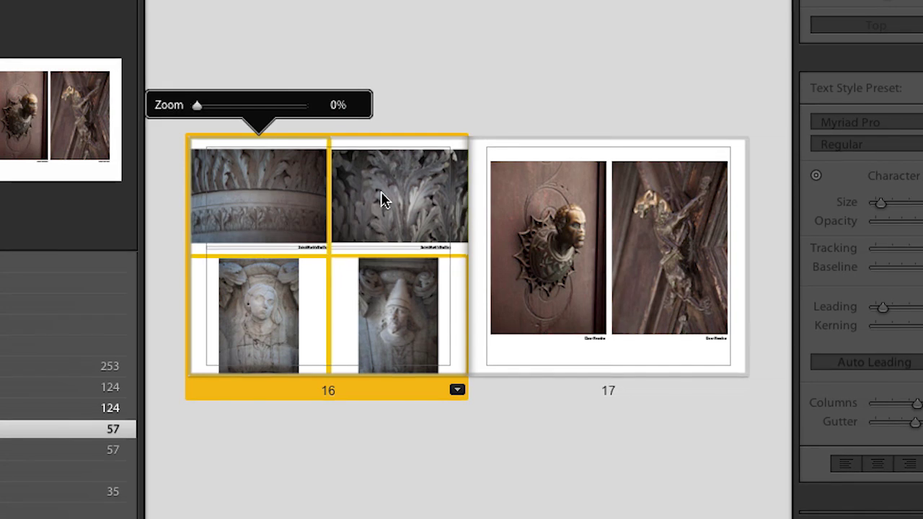
pyautogui.click(384, 200)
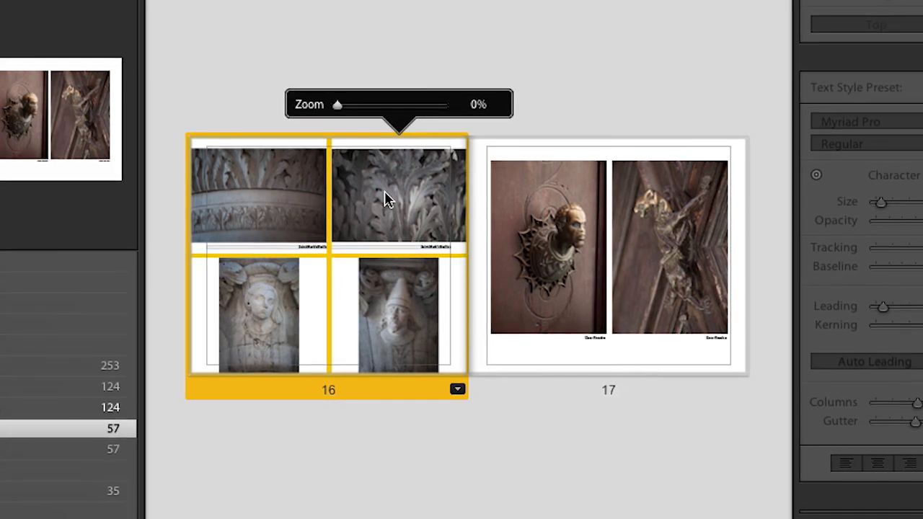
pyautogui.rightClick(386, 199)
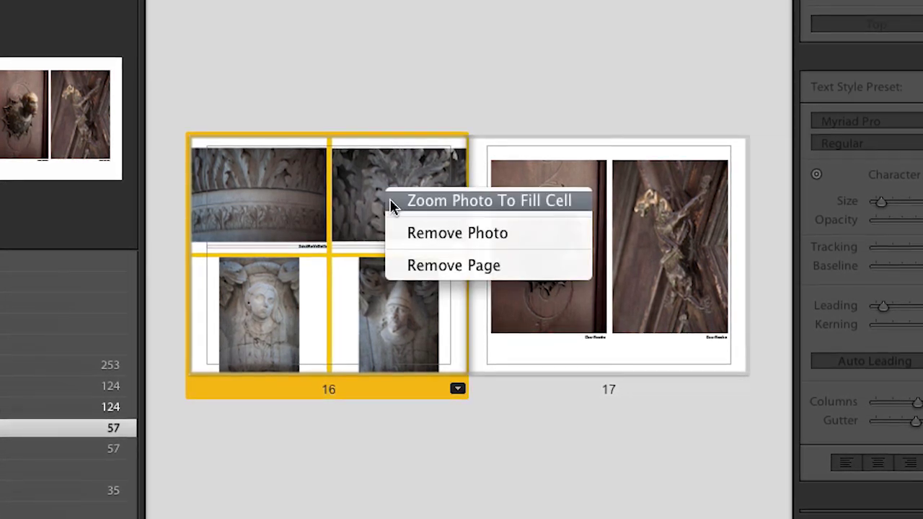
pyautogui.click(390, 206)
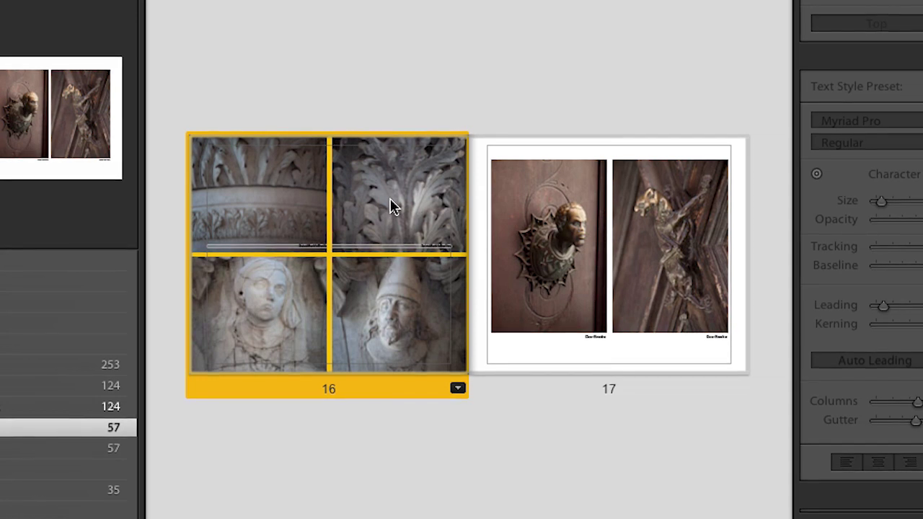
# Step: Reframe the two statue photos and two capital photos within their cells
pyautogui.moveTo(396, 293); pyautogui.dragTo(390, 312)
pyautogui.moveTo(298, 303); pyautogui.dragTo(278, 302)
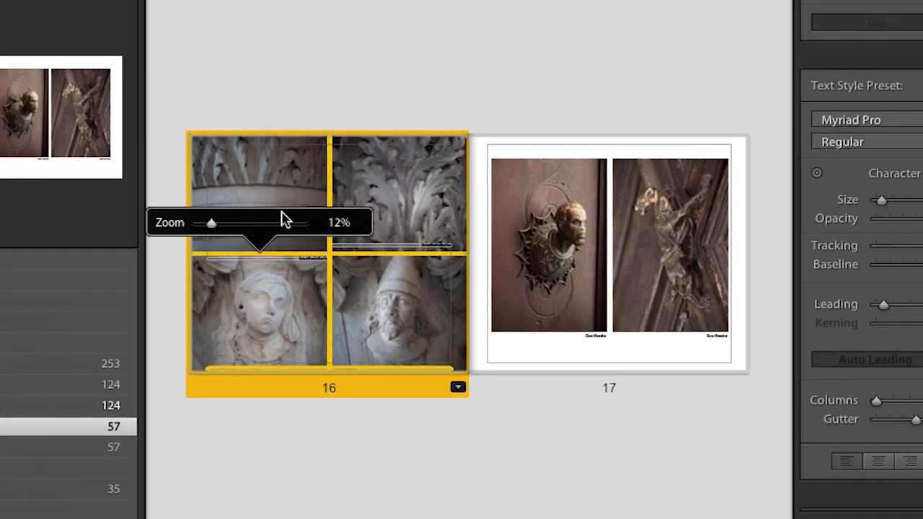
pyautogui.moveTo(282, 180); pyautogui.dragTo(291, 179)
pyautogui.moveTo(414, 181); pyautogui.dragTo(408, 186)
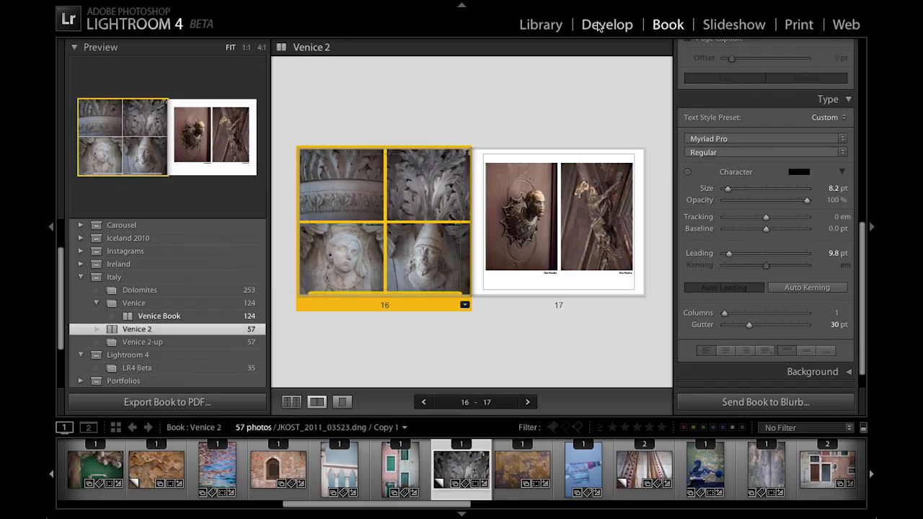
# Step: Apply the * Auto B/W mix and * Sepia 40H 30S presets to the carved-leaf photo in Develop
pyautogui.click(600, 25)
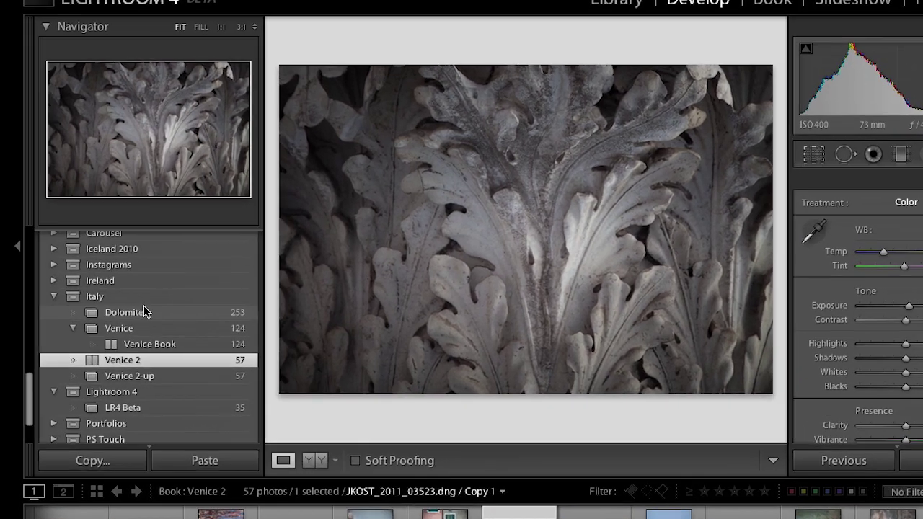
pyautogui.scroll(3, 152, 278)
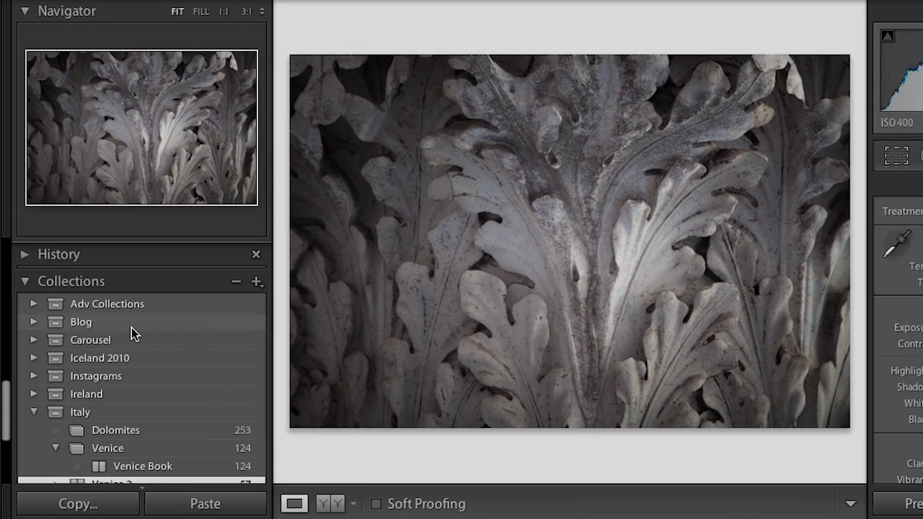
pyautogui.scroll(15, 131, 333)
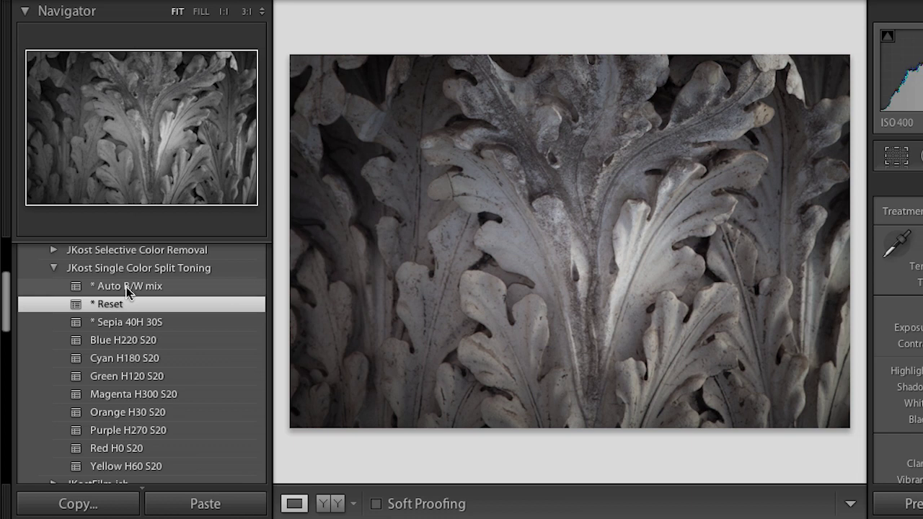
pyautogui.click(129, 288)
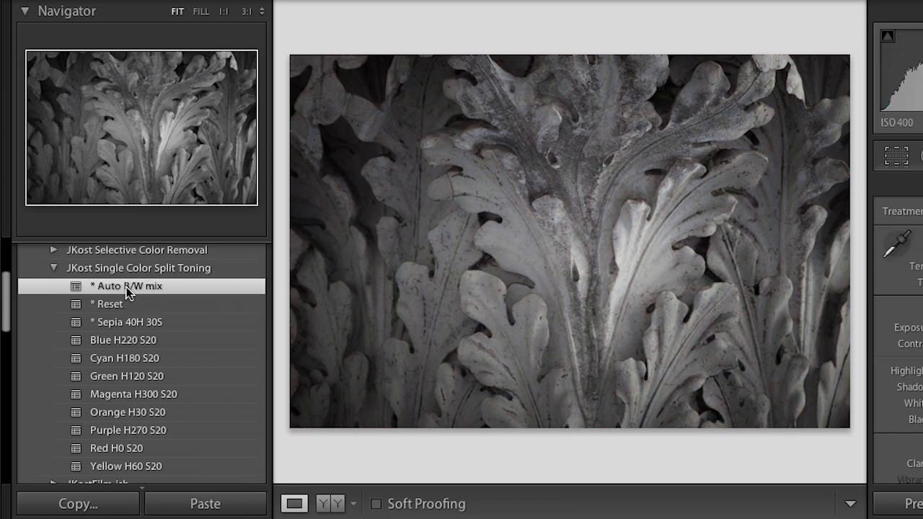
pyautogui.click(128, 326)
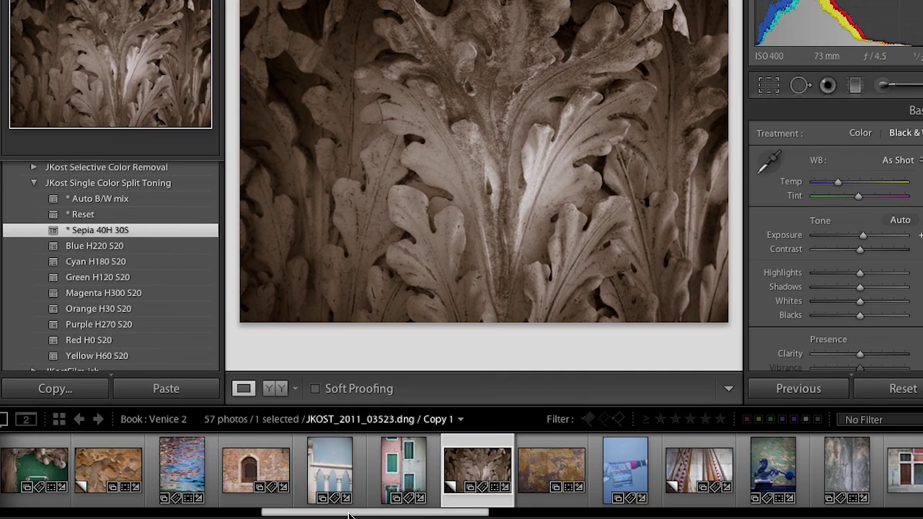
pyautogui.moveTo(404, 514); pyautogui.dragTo(142, 512)
# Step: Apply Auto B/W mix and Sepia 40H 30S to the woman's face, column band and bearded head photos
pyautogui.click(255, 469)
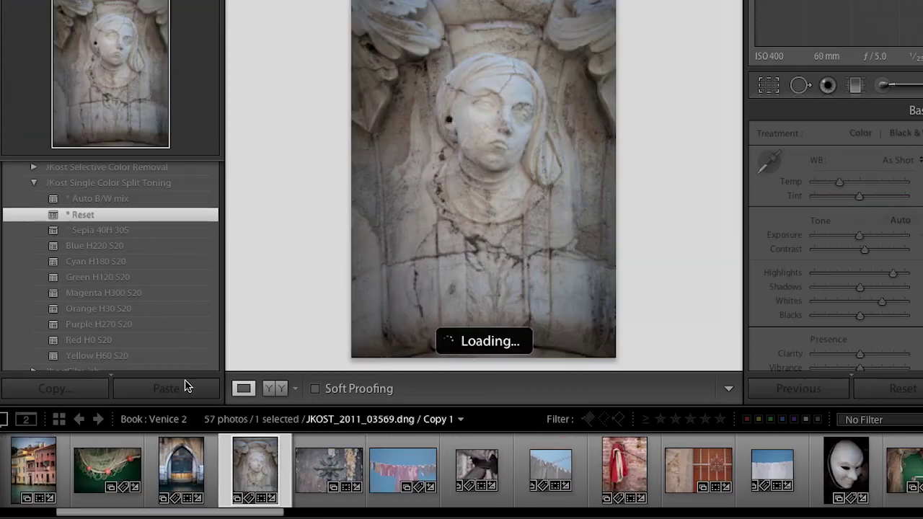
pyautogui.click(113, 201)
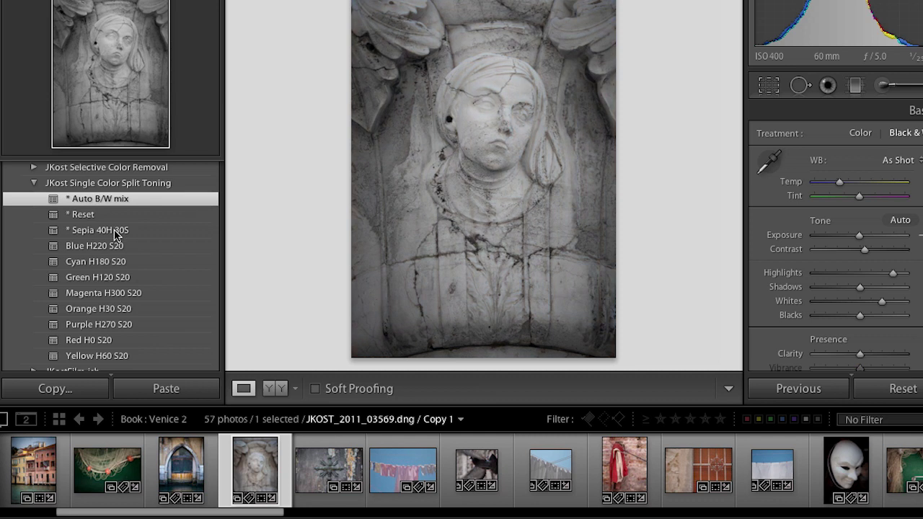
pyautogui.click(116, 231)
pyautogui.moveTo(205, 513); pyautogui.dragTo(144, 514)
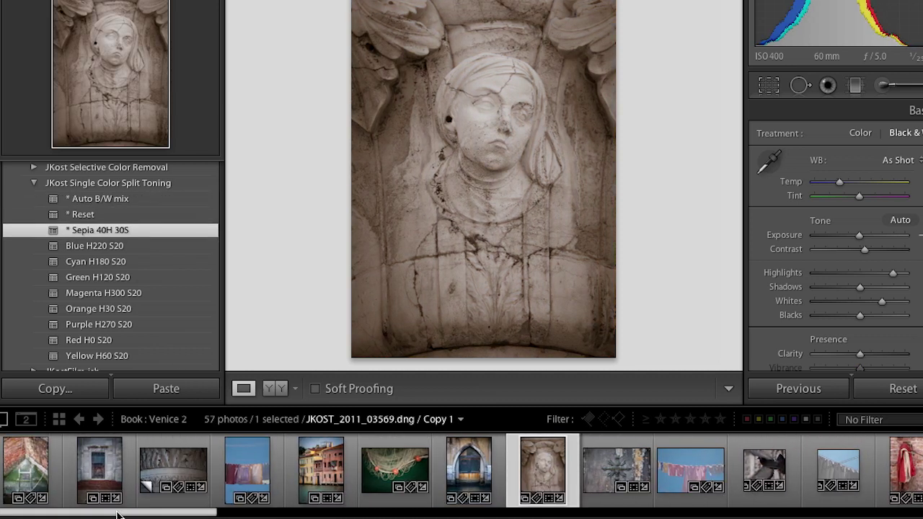
pyautogui.click(166, 463)
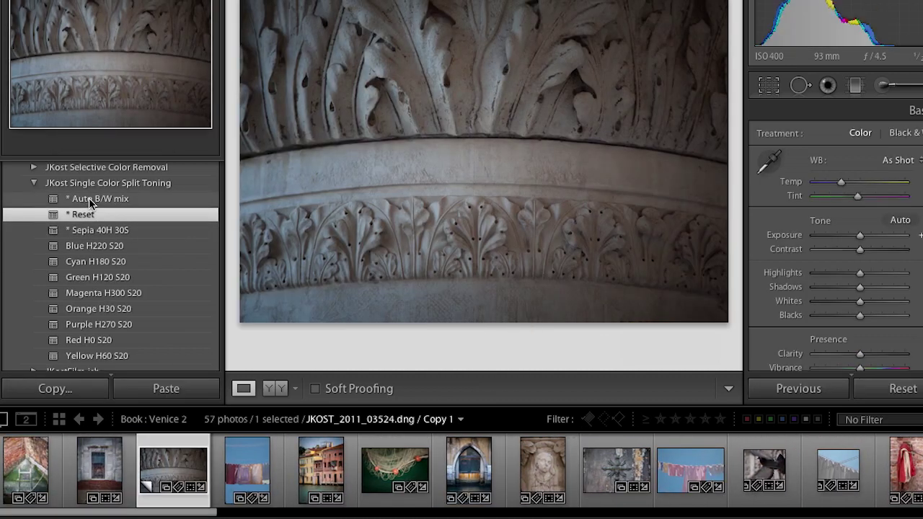
pyautogui.click(92, 199)
pyautogui.click(99, 233)
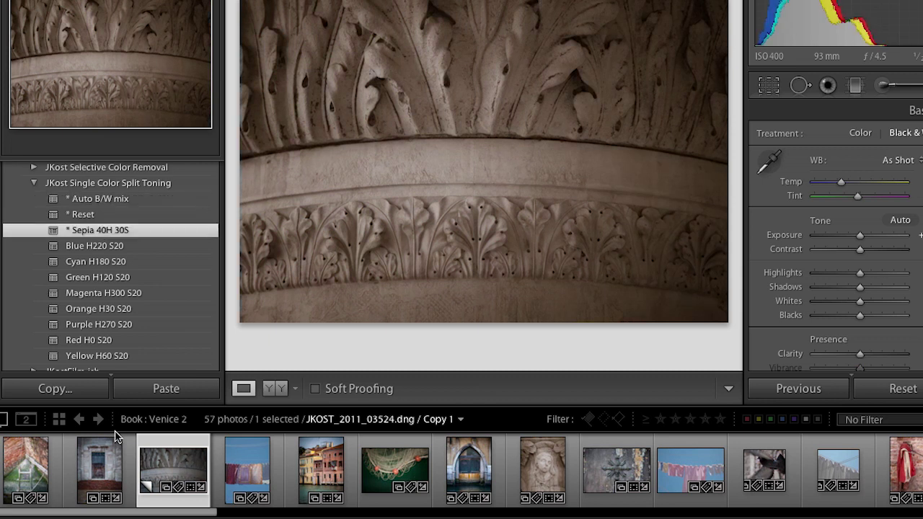
pyautogui.moveTo(122, 515); pyautogui.dragTo(575, 515)
pyautogui.click(535, 468)
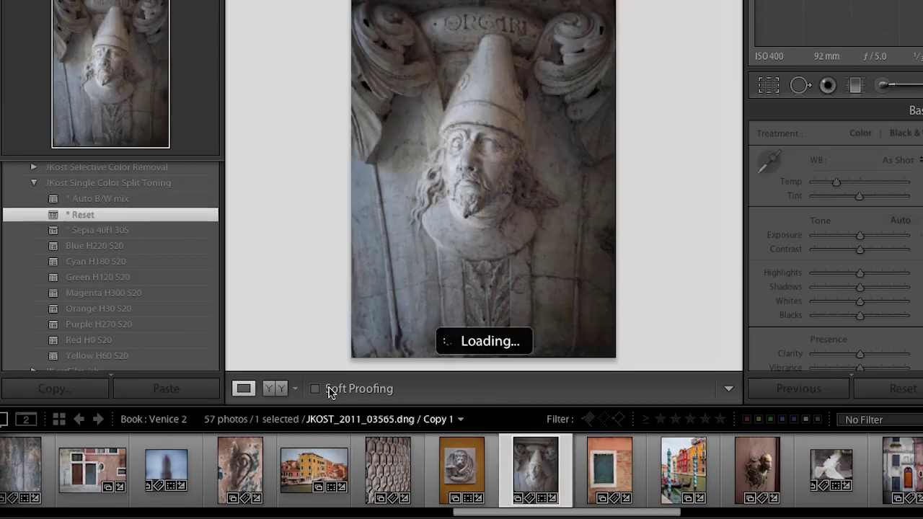
pyautogui.click(160, 199)
pyautogui.click(160, 231)
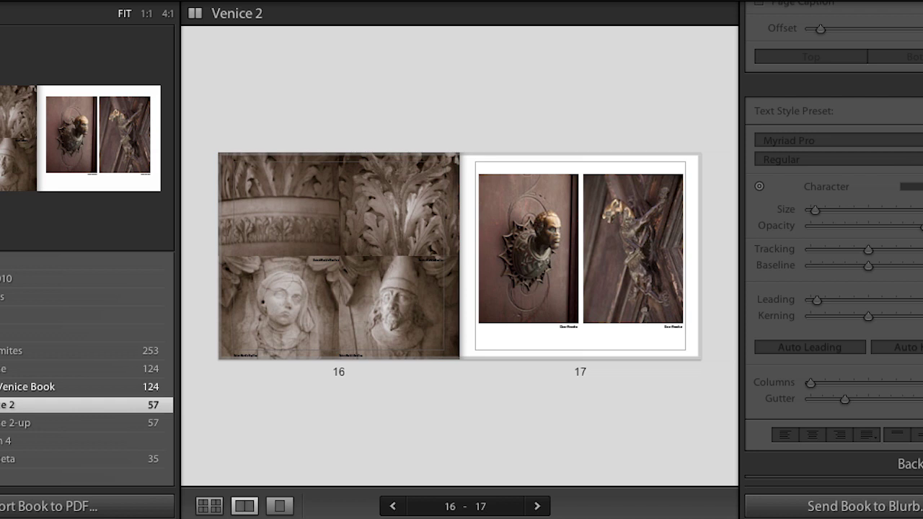
# Step: Show page 16 alone in Single Page View
pyautogui.click(374, 163)
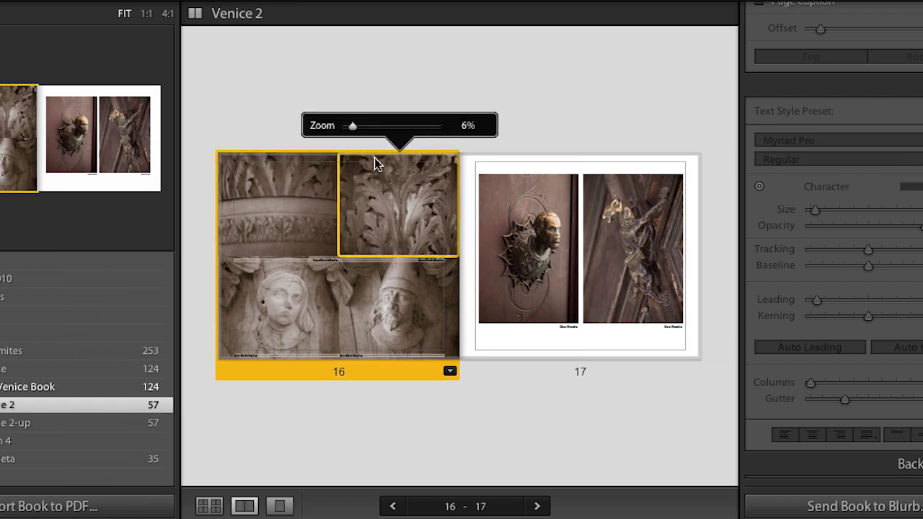
pyautogui.hotkey('ctrl', 't')
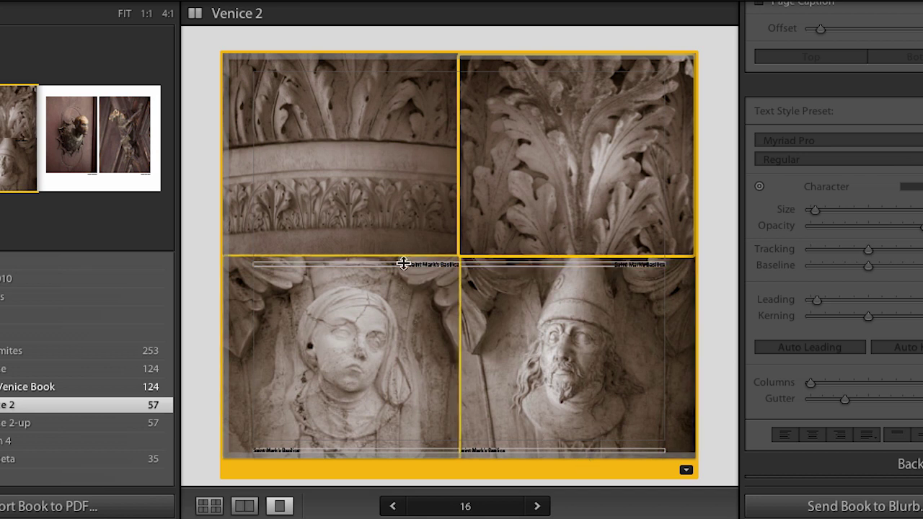
pyautogui.click(426, 36)
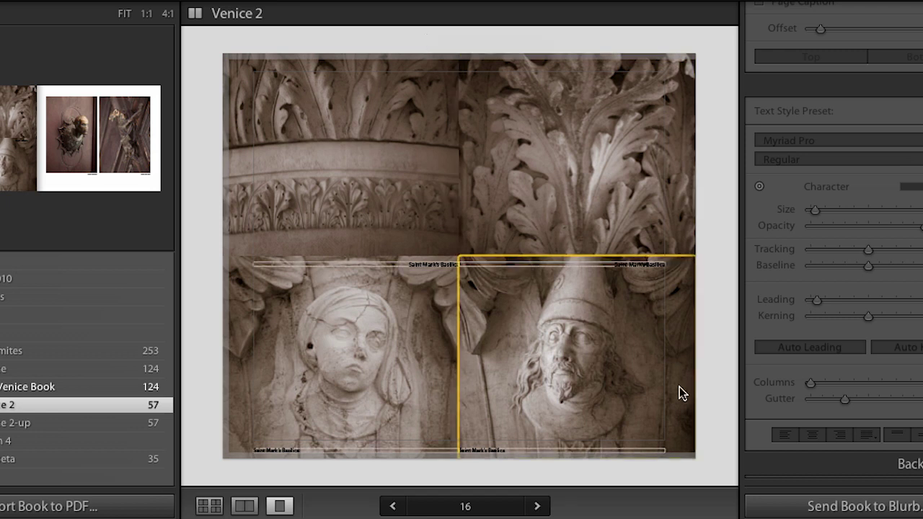
# Step: Check page 16's layout choices without changing them, then select the bottom-left photo's caption
pyautogui.click(689, 469)
pyautogui.click(686, 468)
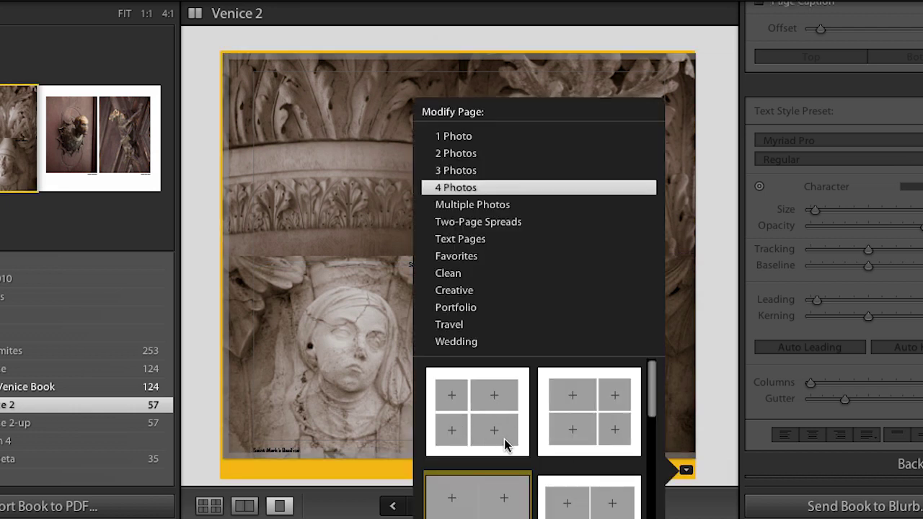
pyautogui.click(715, 410)
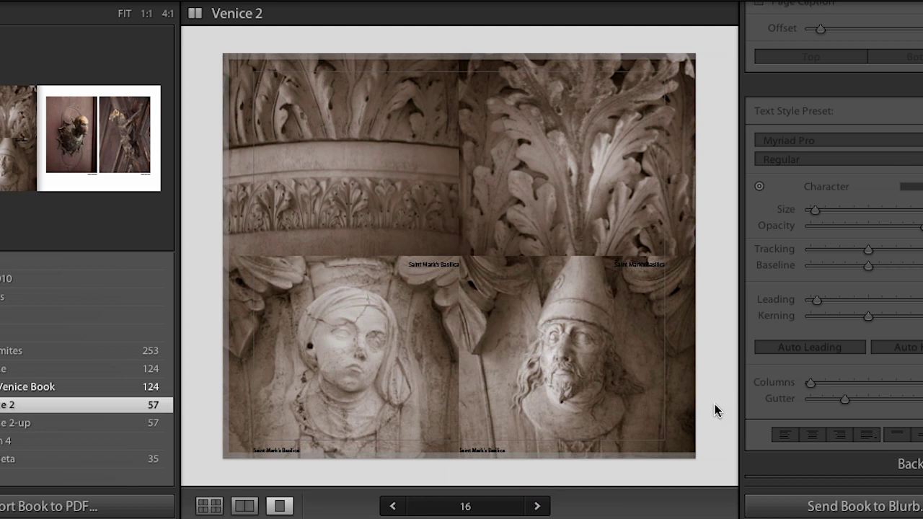
pyautogui.click(433, 268)
pyautogui.click(416, 265)
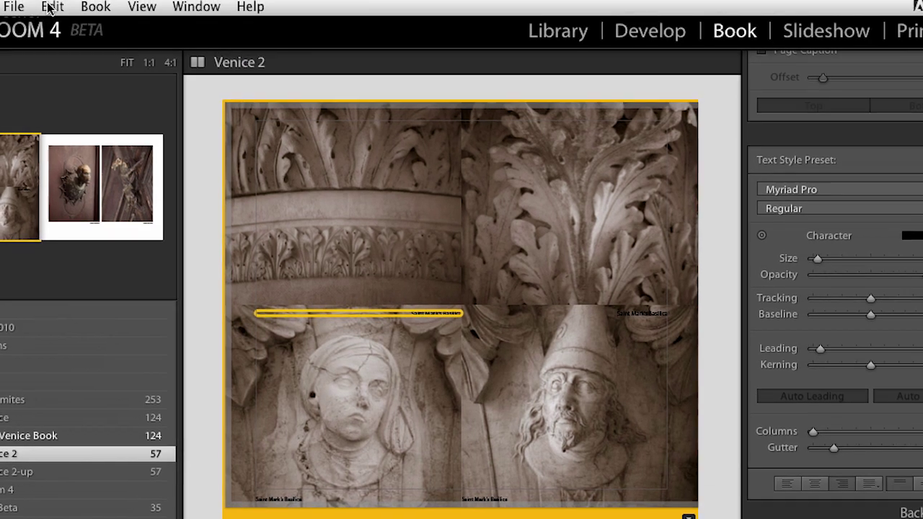
# Step: Select all text cells and uncheck Photo Caption for page 16's photos
pyautogui.click(49, 7)
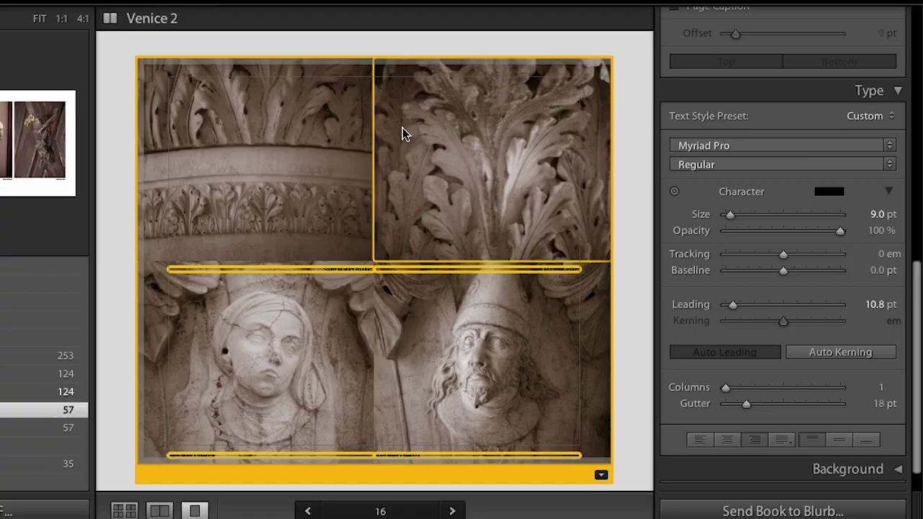
pyautogui.scroll(3, 739, 158)
pyautogui.scroll(5, 740, 157)
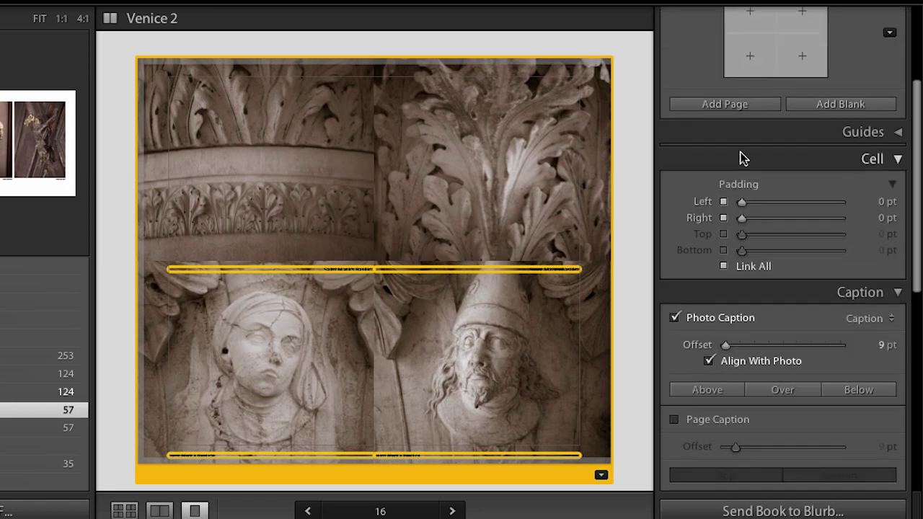
pyautogui.click(676, 351)
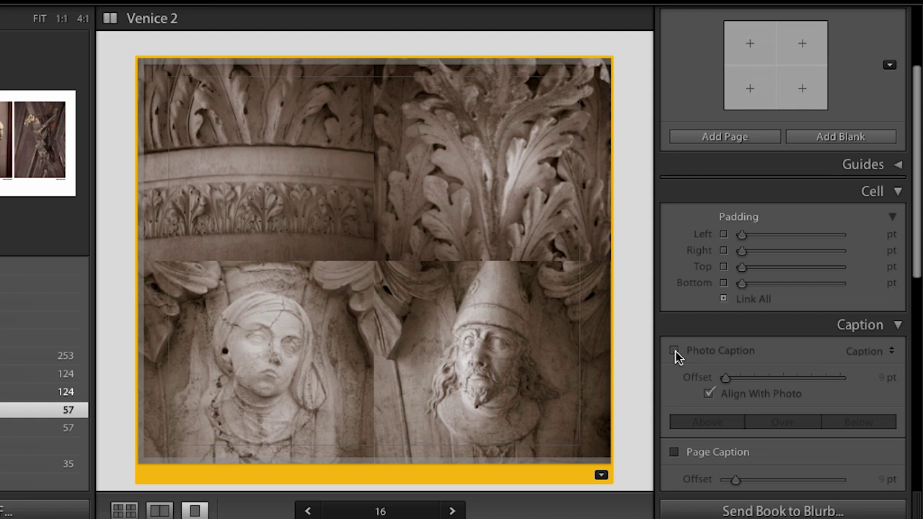
pyautogui.click(584, 336)
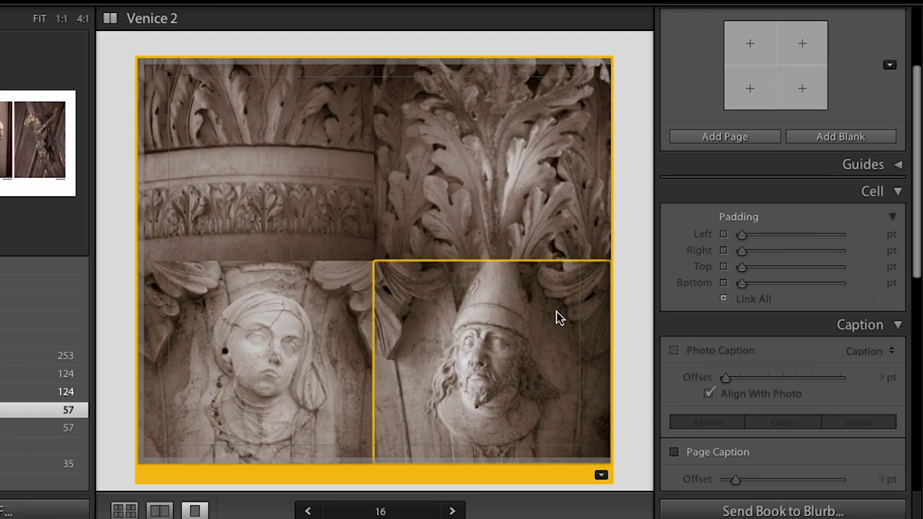
# Step: Unlink padding on the top-left cell and set its right and bottom padding to 5 pt
pyautogui.click(379, 203)
pyautogui.click(356, 194)
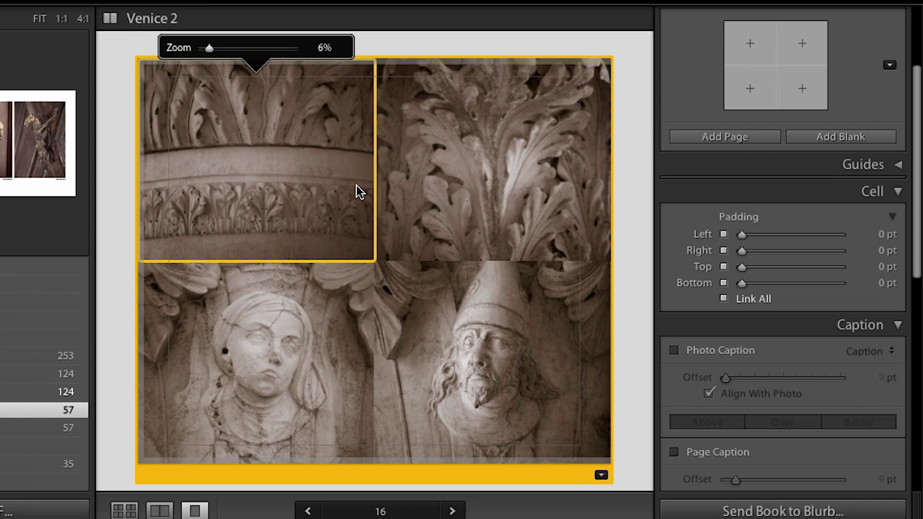
pyautogui.click(725, 300)
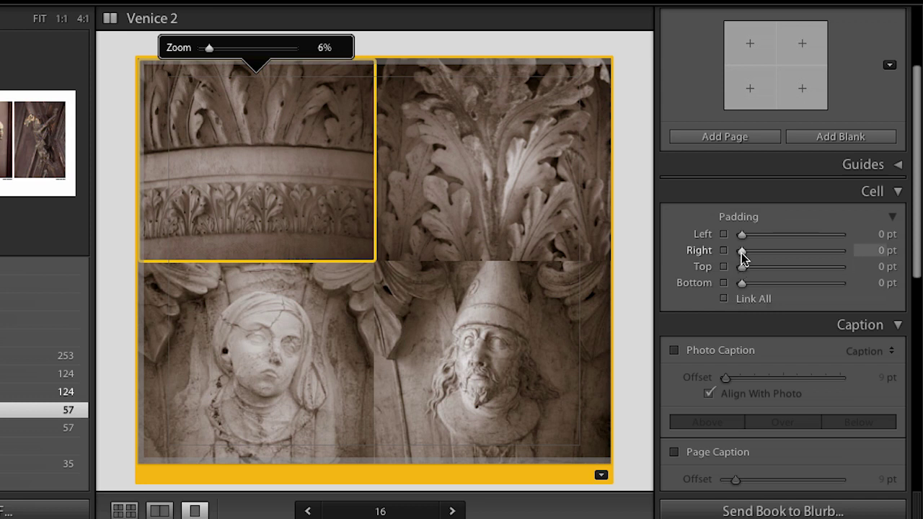
pyautogui.click(869, 251)
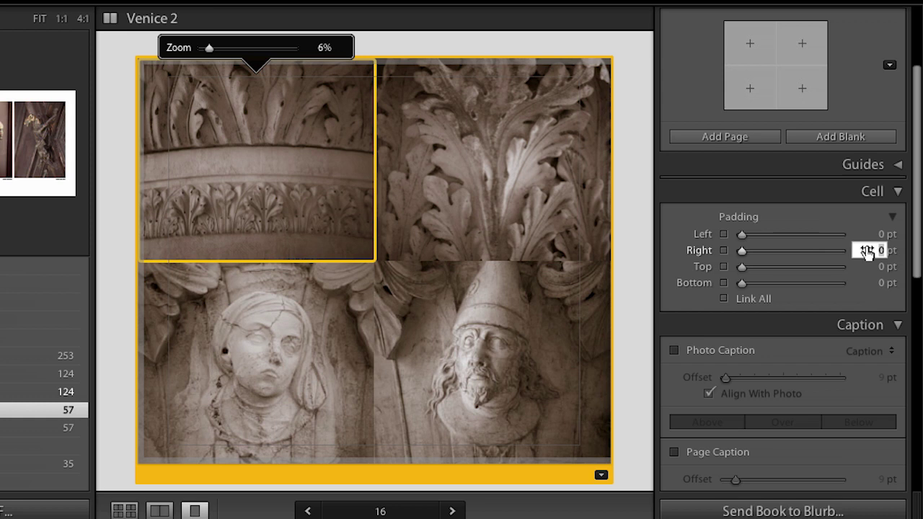
pyautogui.write('5')
pyautogui.press('Tab')
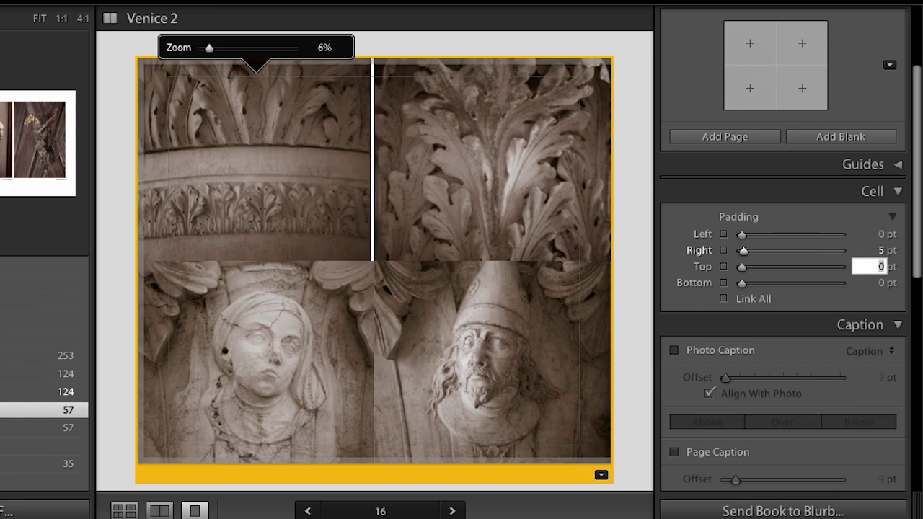
pyautogui.click(876, 282)
pyautogui.write('5')
pyautogui.press('Tab')
# Step: Unlink padding on the top-right cell and set its left and bottom padding to 5 pt
pyautogui.click(513, 228)
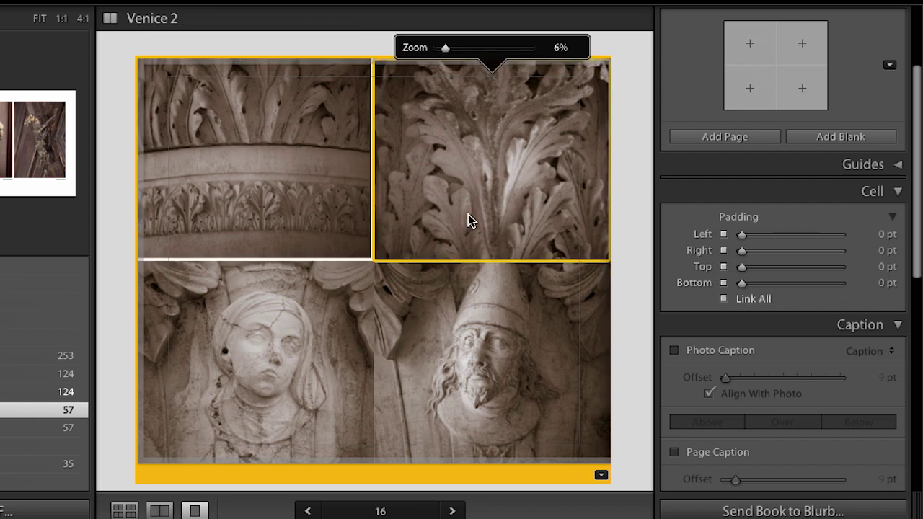
pyautogui.click(724, 299)
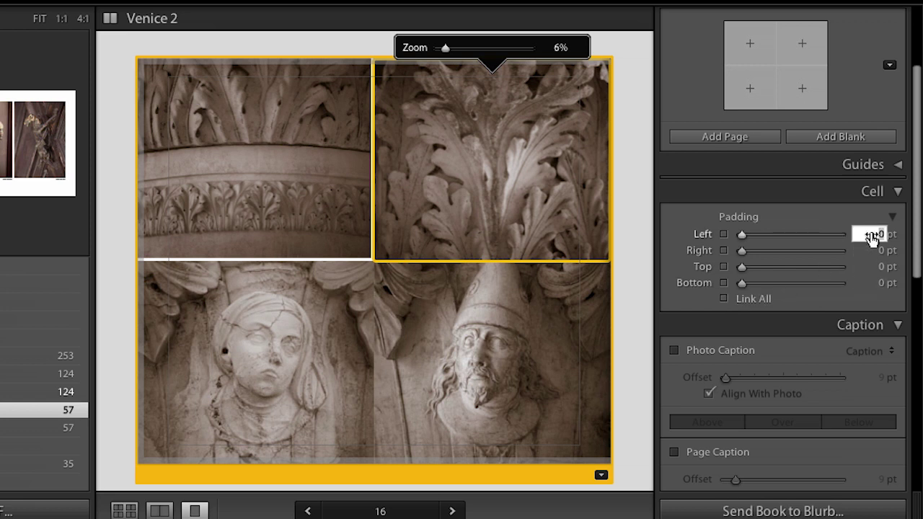
pyautogui.write('5')
pyautogui.press('Tab')
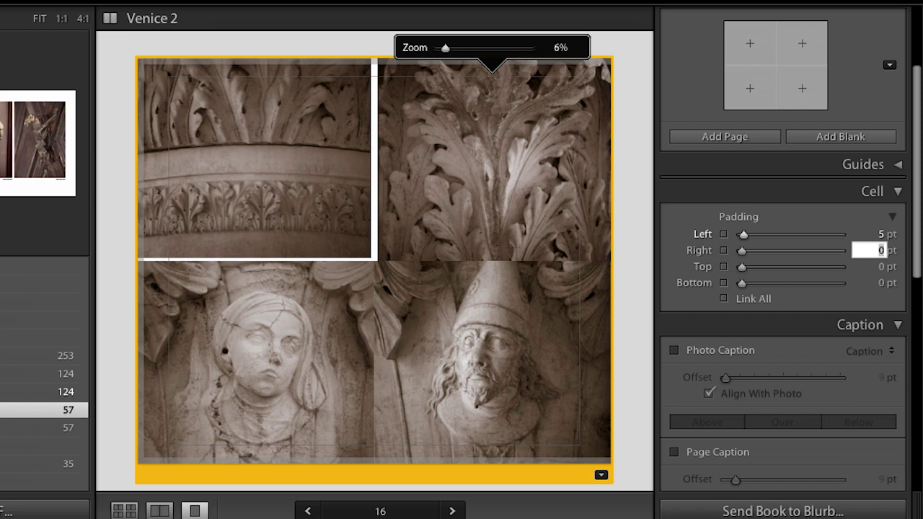
pyautogui.click(878, 283)
pyautogui.write('5')
pyautogui.press('Tab')
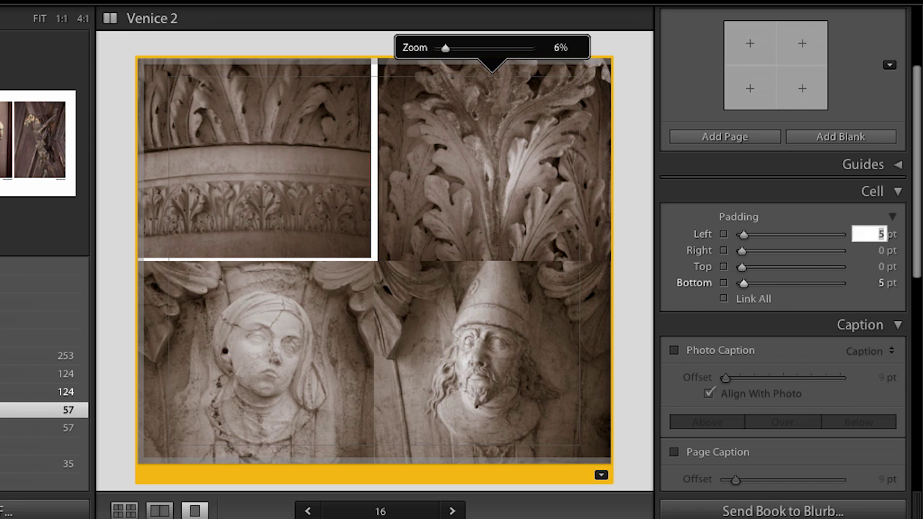
# Step: Set the lower-left cell's top padding to 5 pt
pyautogui.click(329, 422)
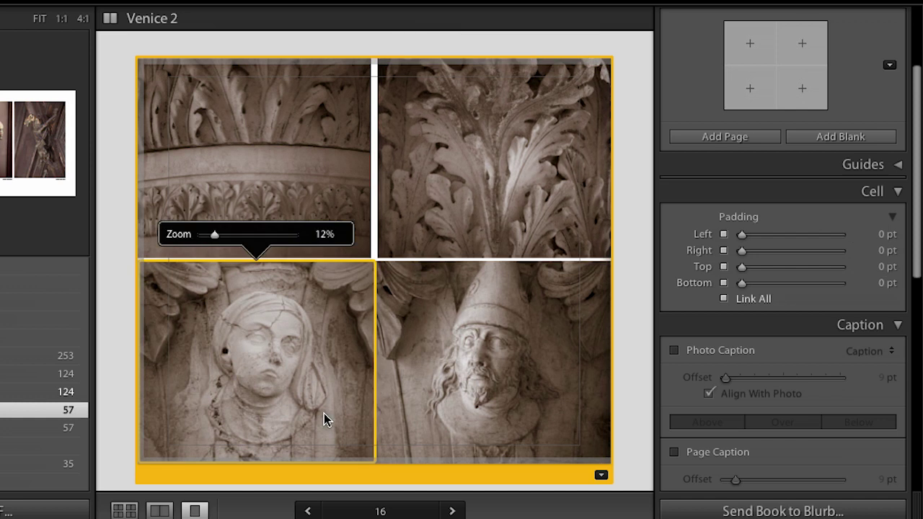
pyautogui.click(724, 299)
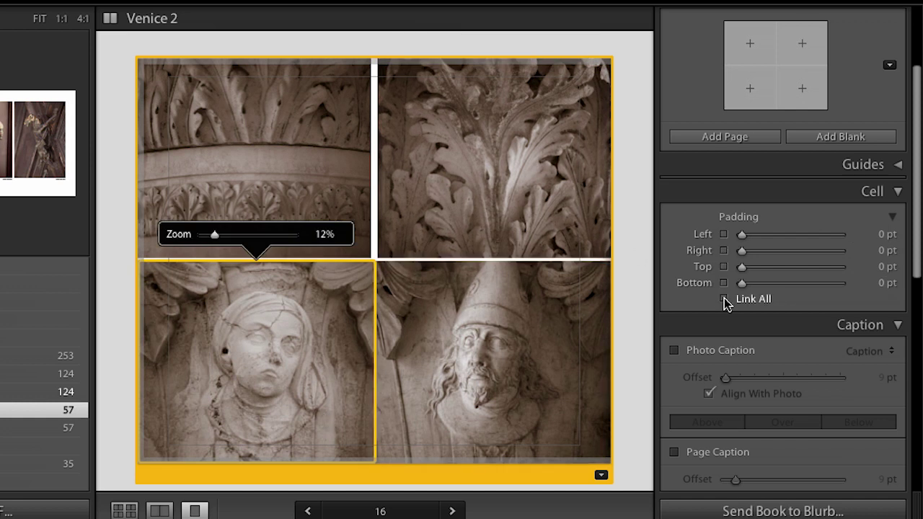
pyautogui.click(870, 267)
pyautogui.write('5')
pyautogui.press('Tab')
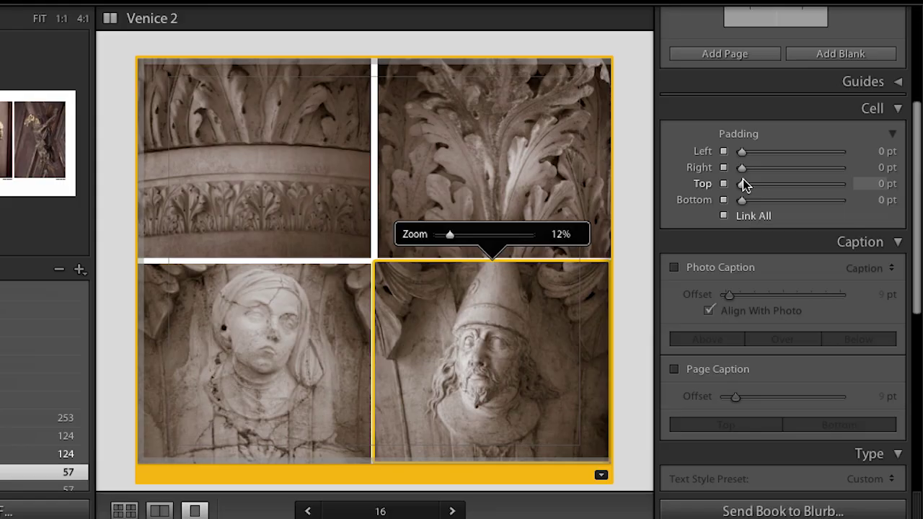
# Step: Give the lower-right cell 5 pt top and left padding
pyautogui.click(725, 216)
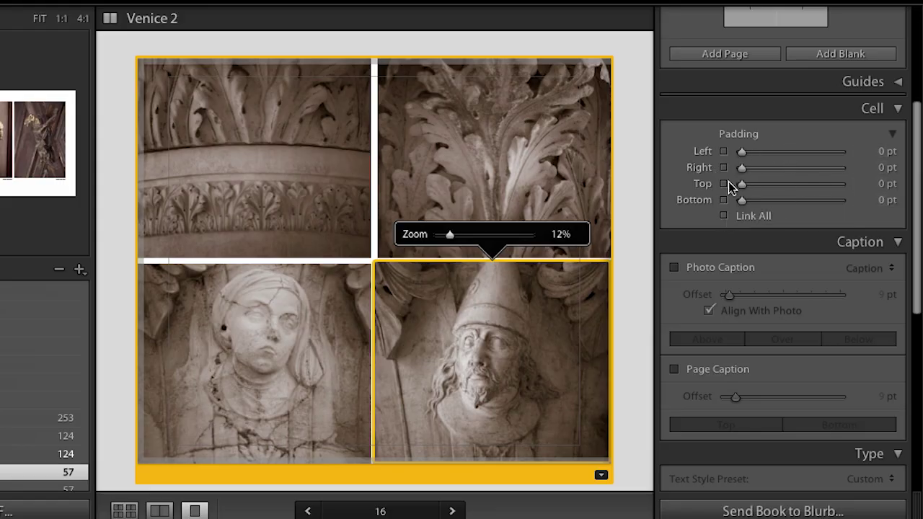
pyautogui.click(867, 185)
pyautogui.write('5')
pyautogui.press('Return')
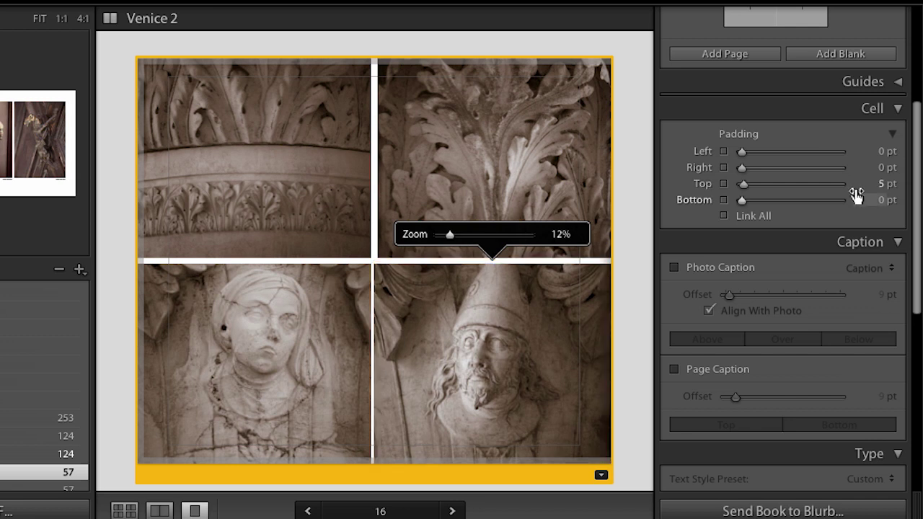
pyautogui.click(880, 153)
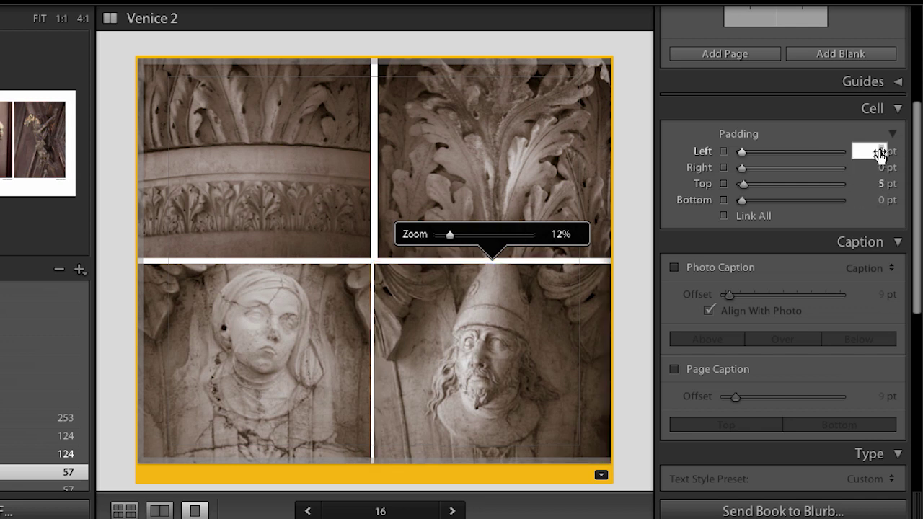
pyautogui.write('5')
pyautogui.press('Return')
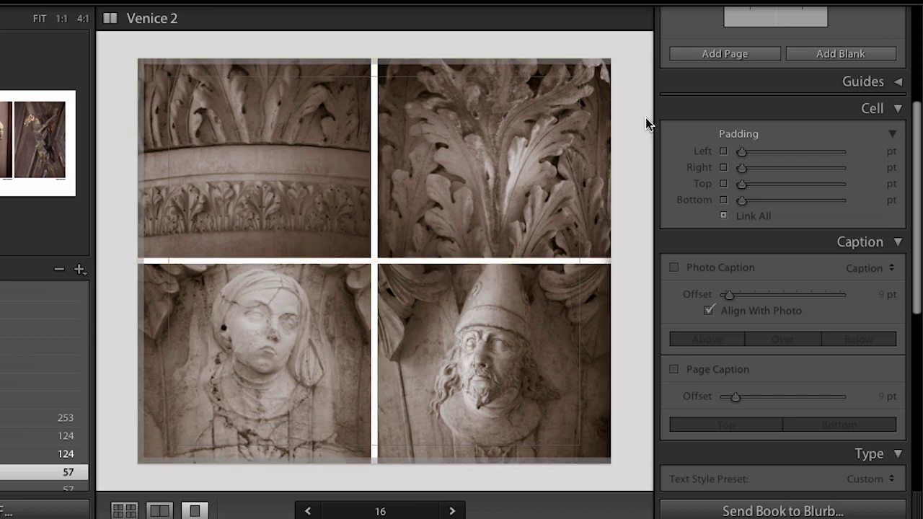
# Step: Switch to Spread View and toggle the Page Bleed, Text Safe Area and Photo Cells guides off and on
pyautogui.hotkey('ctrl', 'r')
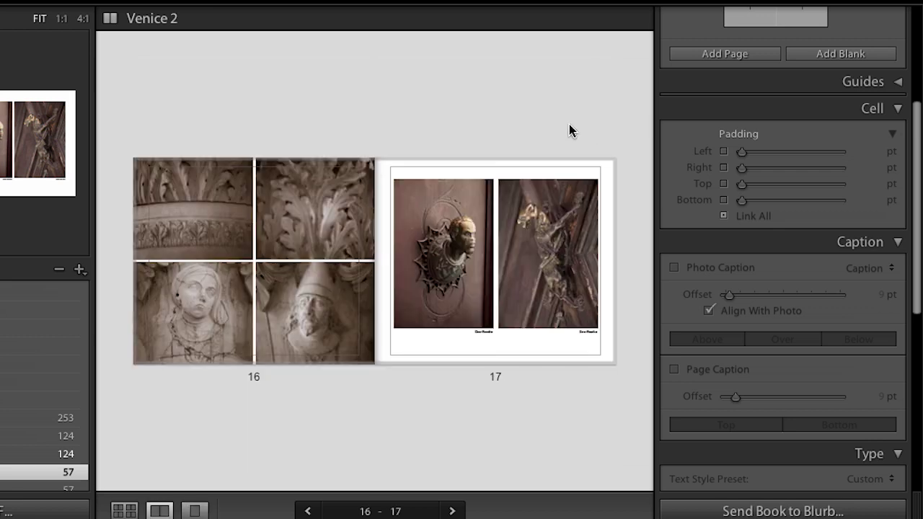
pyautogui.click(743, 82)
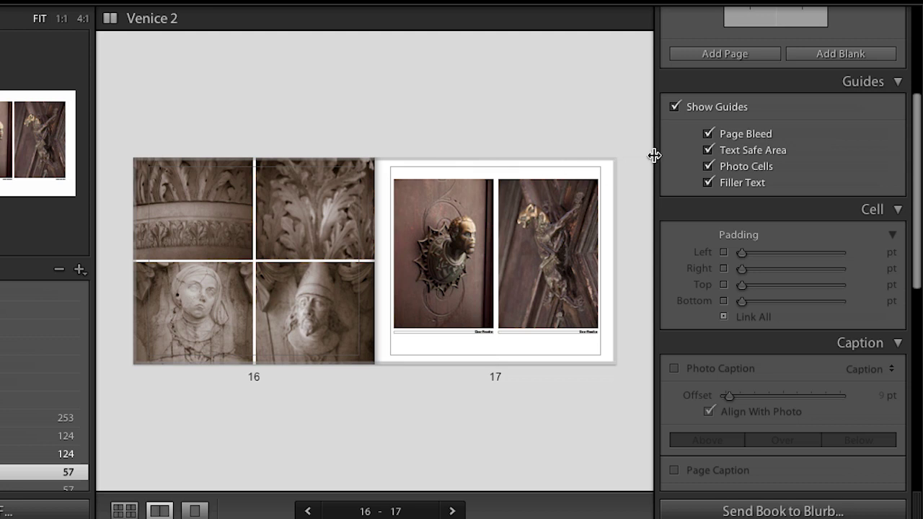
pyautogui.click(710, 135)
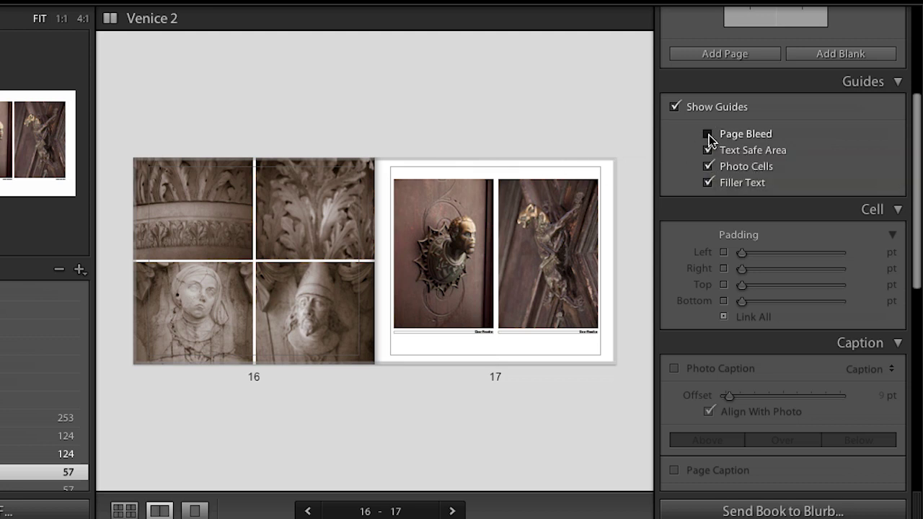
pyautogui.click(710, 135)
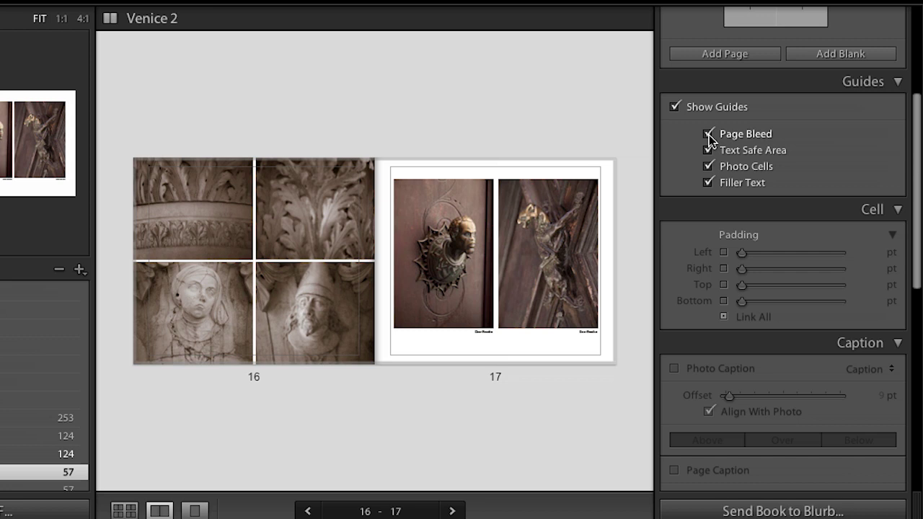
pyautogui.click(709, 150)
pyautogui.click(709, 150)
pyautogui.click(709, 166)
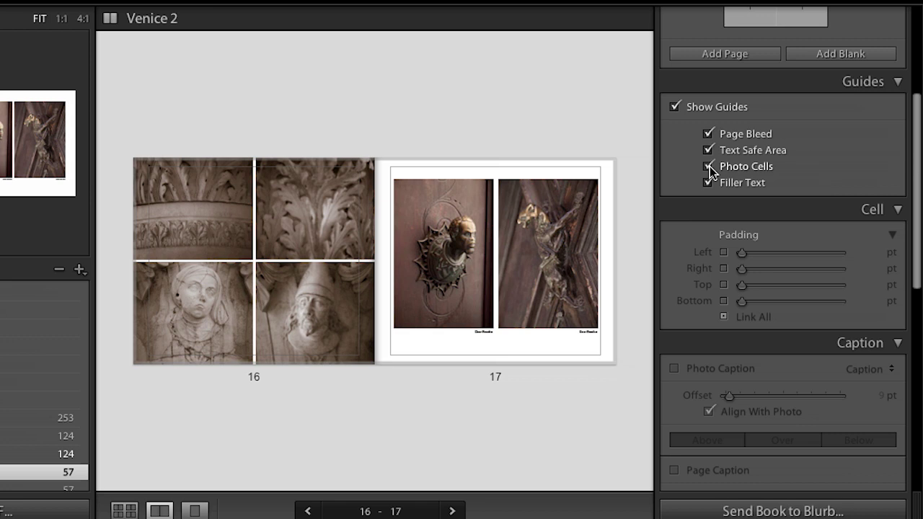
pyautogui.click(710, 166)
# Step: Remove page 17's right photo, compare Photo Cells and Filler Text guides, then put it back
pyautogui.click(576, 232)
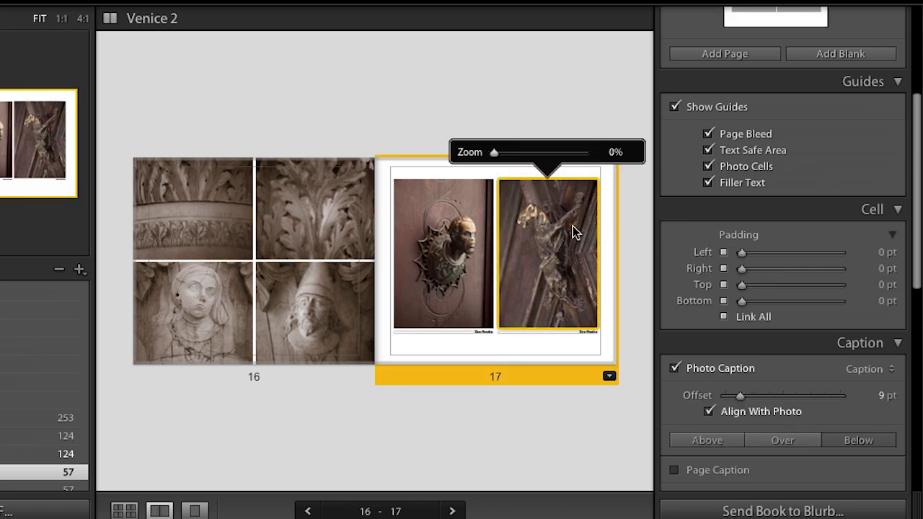
pyautogui.press('Delete')
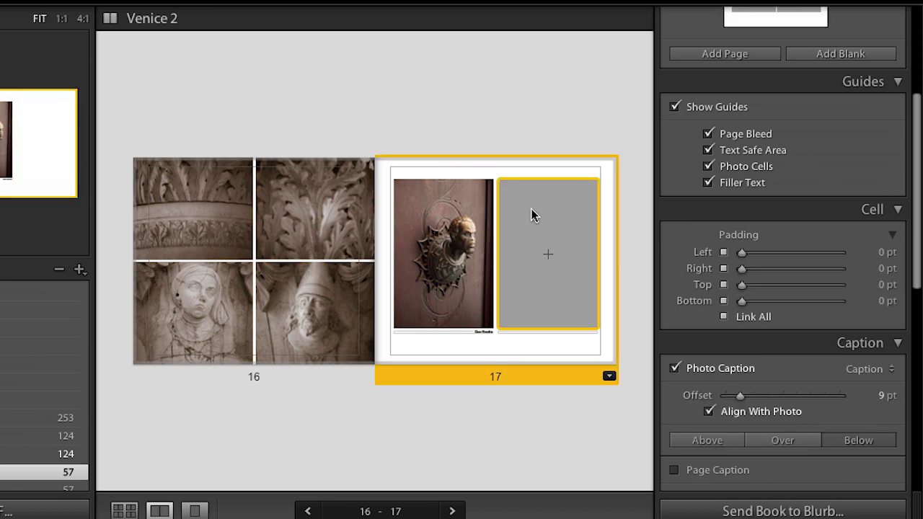
pyautogui.click(709, 166)
pyautogui.click(709, 167)
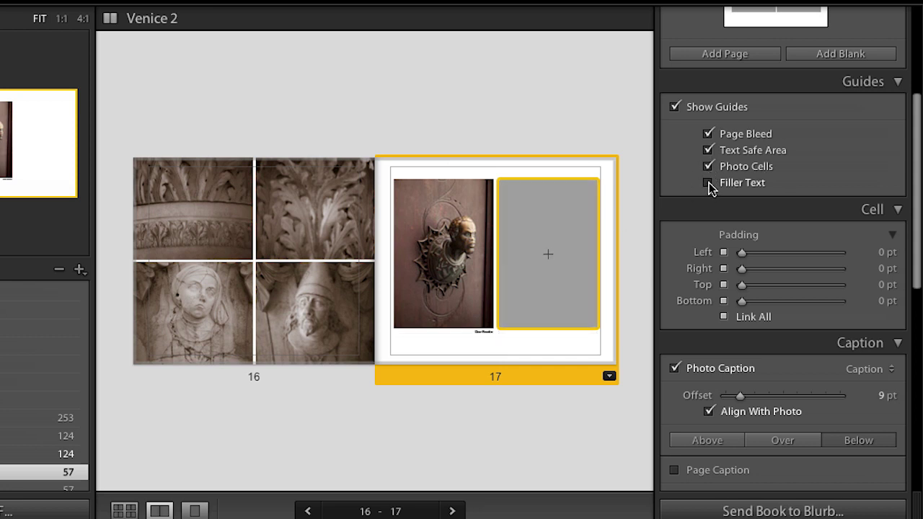
pyautogui.click(709, 183)
pyautogui.moveTo(505, 516); pyautogui.dragTo(541, 283)
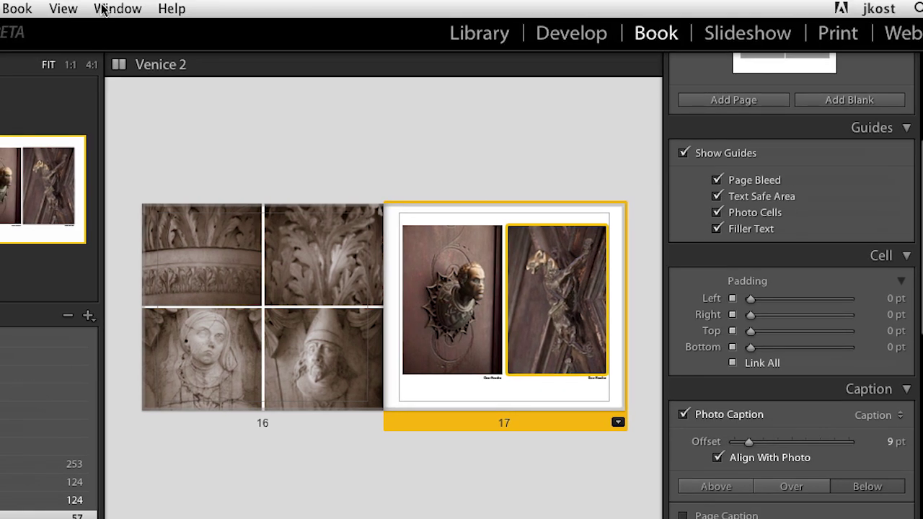
# Step: Review the View > Guides options, then switch to Multi-Page View of all Venice 2 pages
pyautogui.click(75, 9)
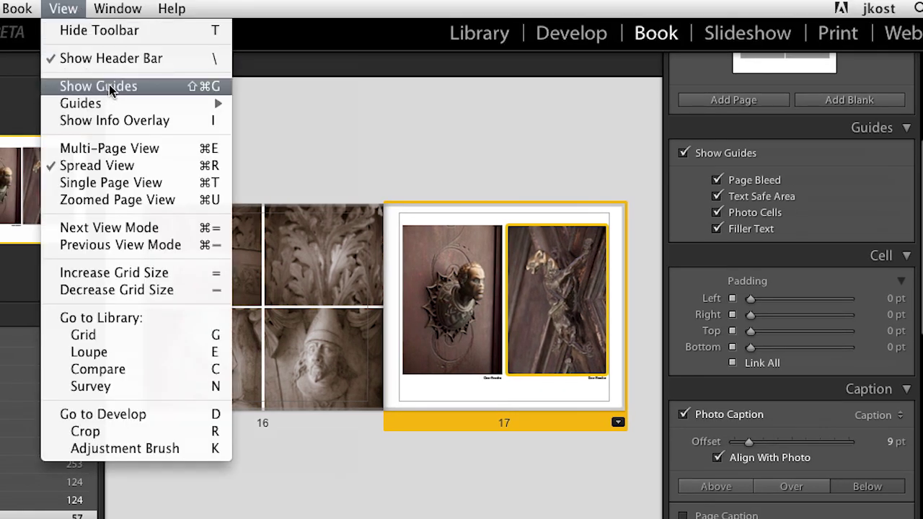
pyautogui.moveTo(113, 102)
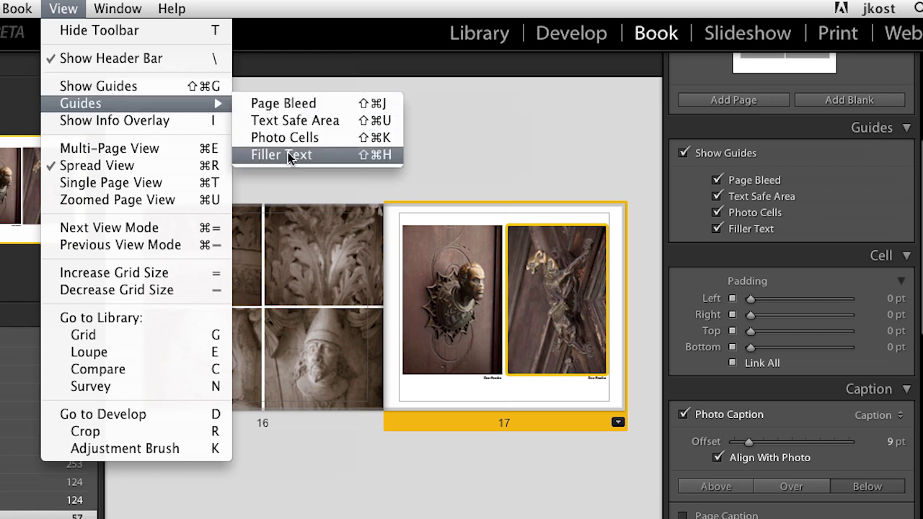
pyautogui.click(289, 84)
pyautogui.press('super+e')
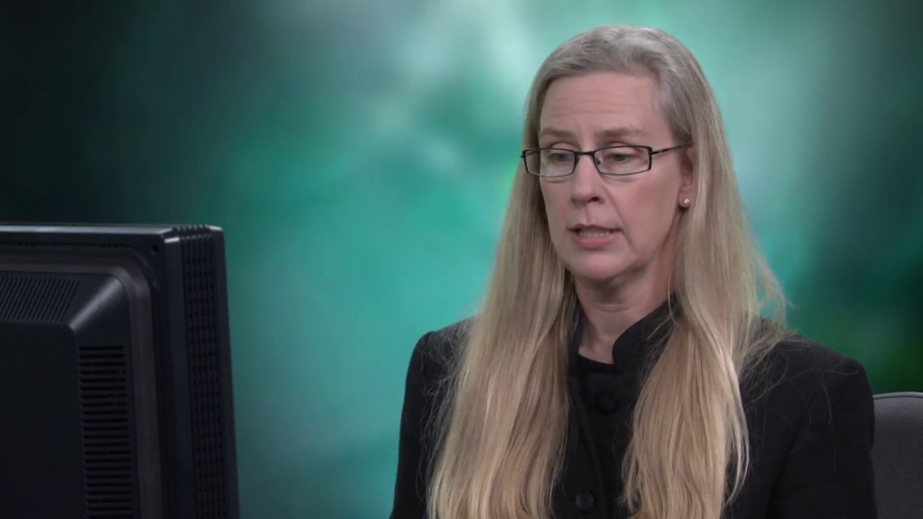
pyautogui.scroll(-2, 186, 402)
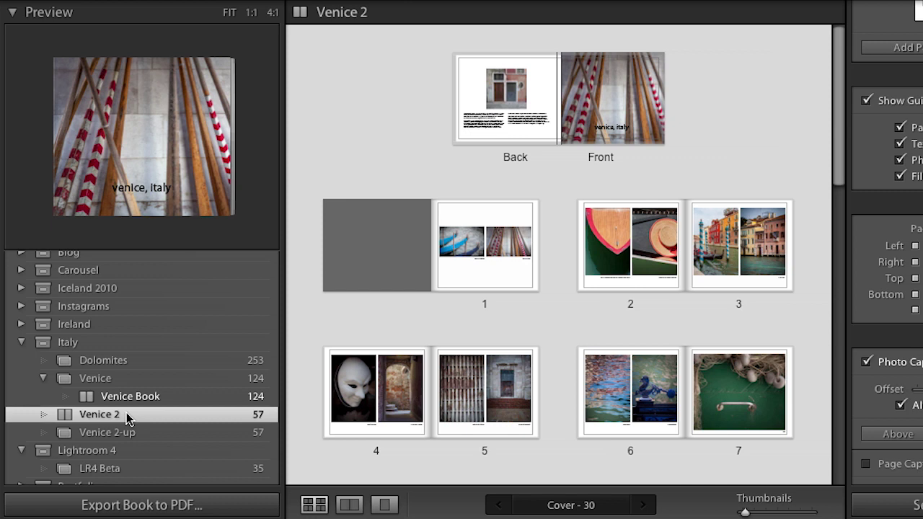
# Step: Duplicate the Venice 2 book collection as Venice 2 Copy, view it, then open Venice 2-up and Venice Book
pyautogui.moveTo(124, 411); pyautogui.dragTo(113, 359)
pyautogui.moveTo(121, 376); pyautogui.dragTo(101, 342)
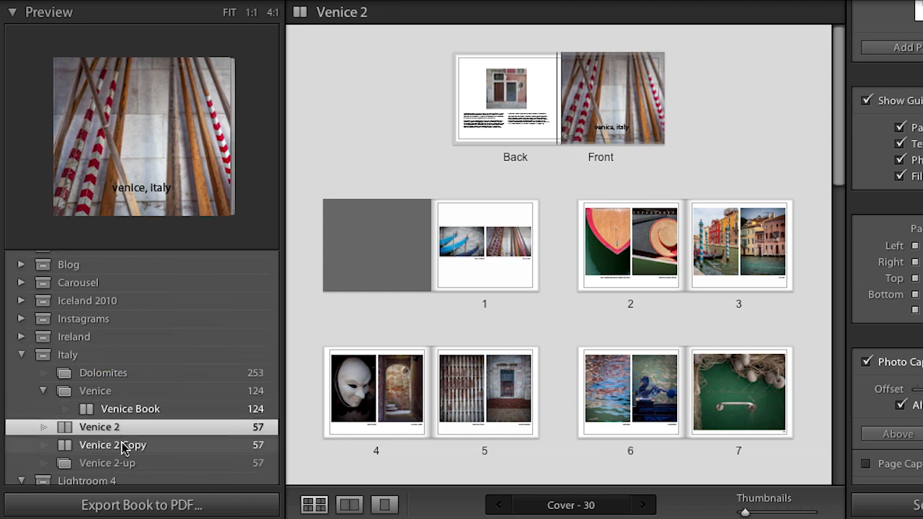
pyautogui.click(120, 445)
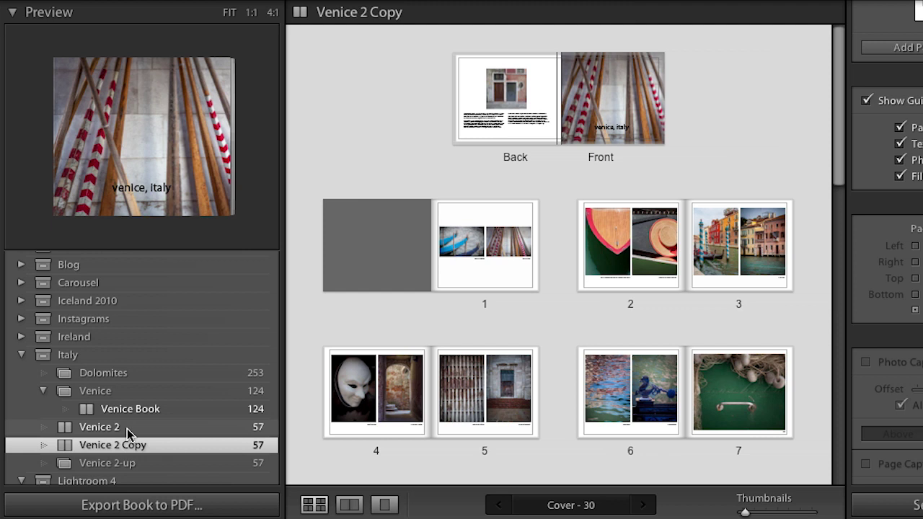
pyautogui.click(142, 461)
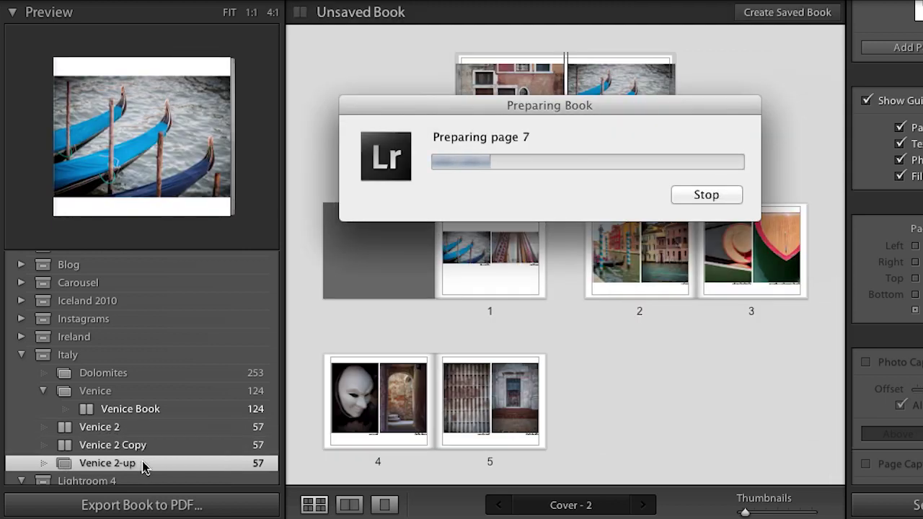
pyautogui.click(244, 403)
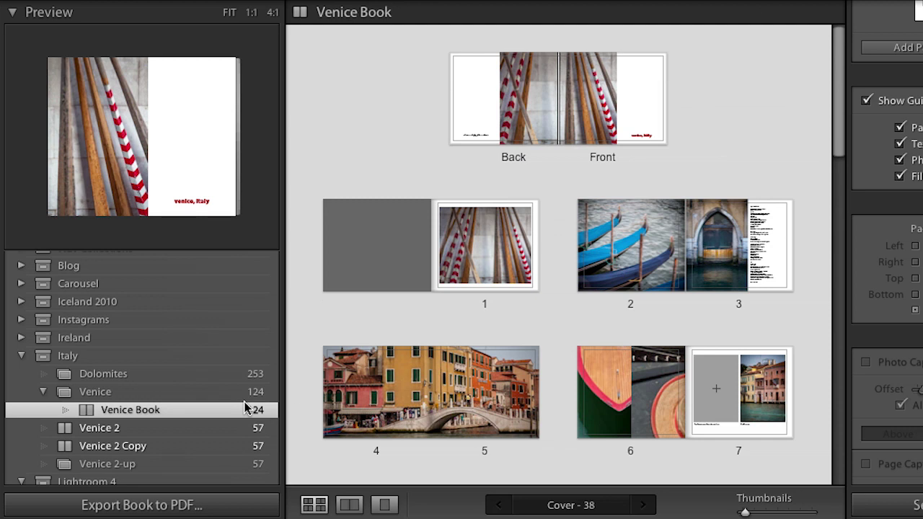
# Step: Open page 3 on its own and select all of the poem text
pyautogui.doubleClick(724, 303)
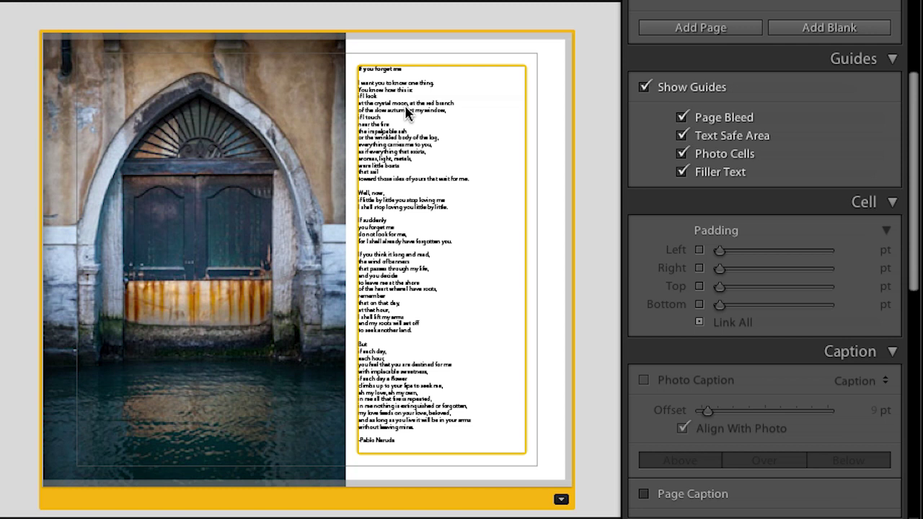
pyautogui.click(404, 111)
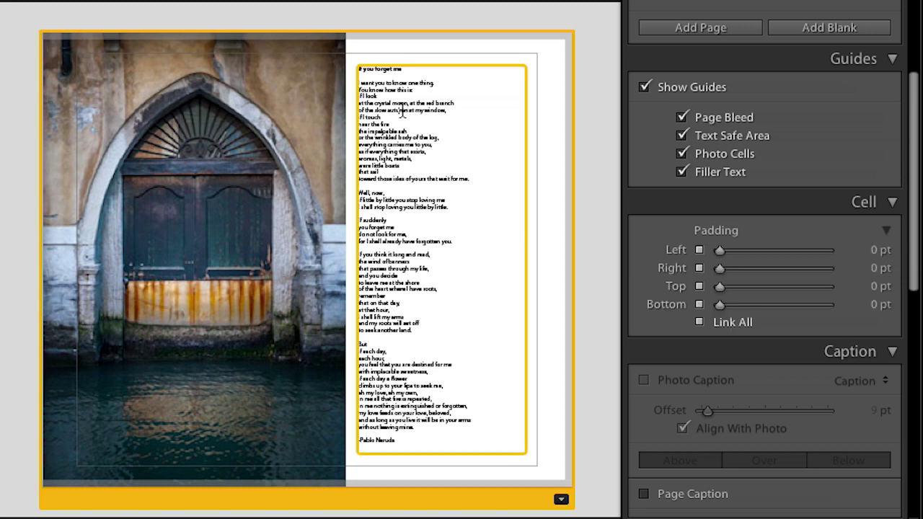
pyautogui.hotkey('ctrl', 'a')
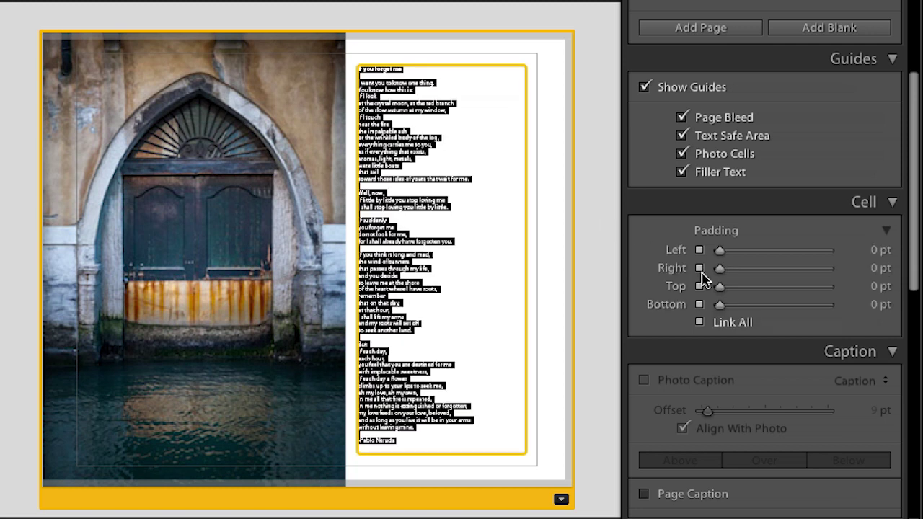
pyautogui.scroll(-10, 704, 281)
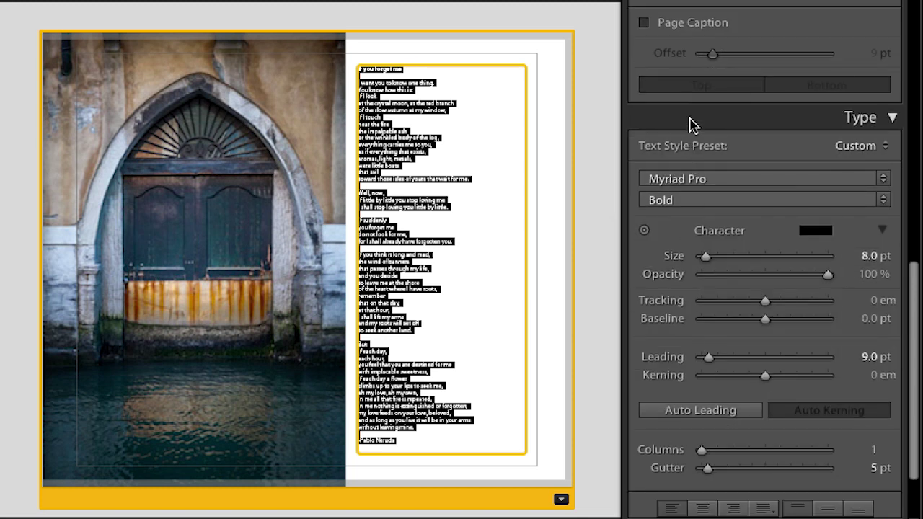
# Step: Try tighter leading on the poem, then undo back to 9.0 pt leading
pyautogui.click(644, 234)
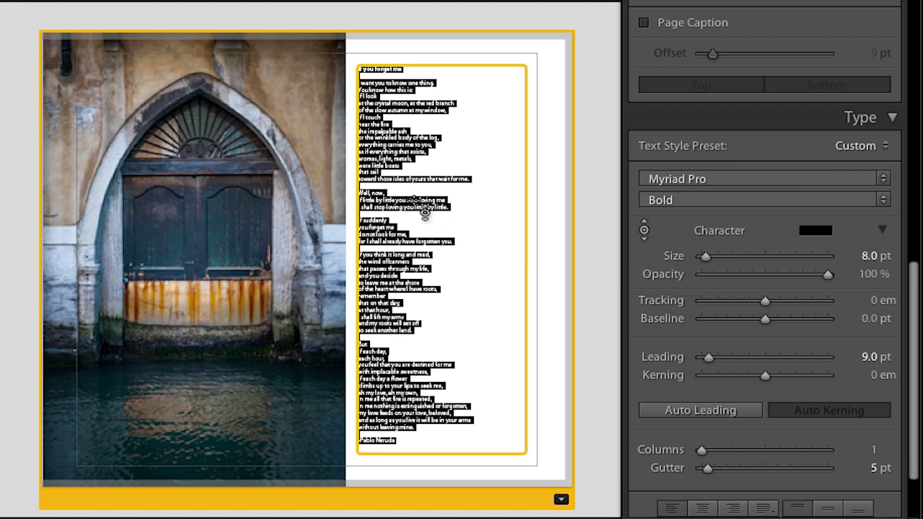
pyautogui.moveTo(425, 211); pyautogui.dragTo(399, 189)
pyautogui.hotkey('ctrl', 'z')
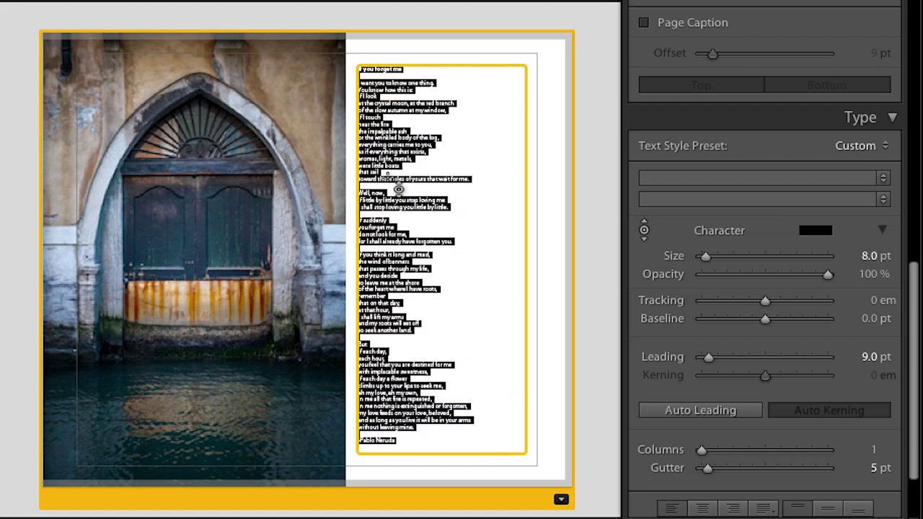